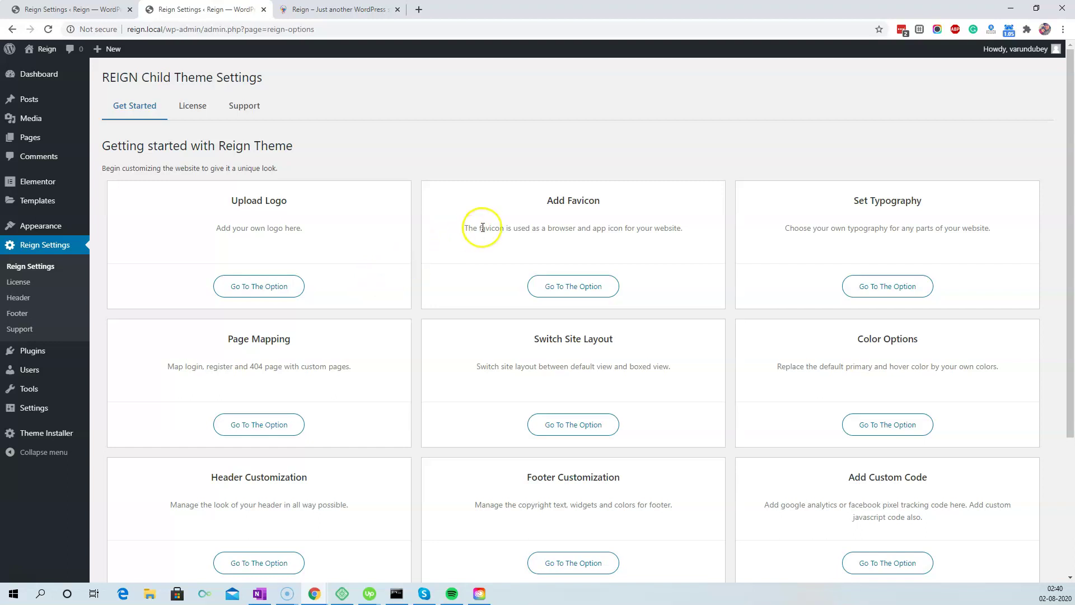
- Open the logo option and set the REIGN image from the media library as the site logo without cropping
click(414, 326)
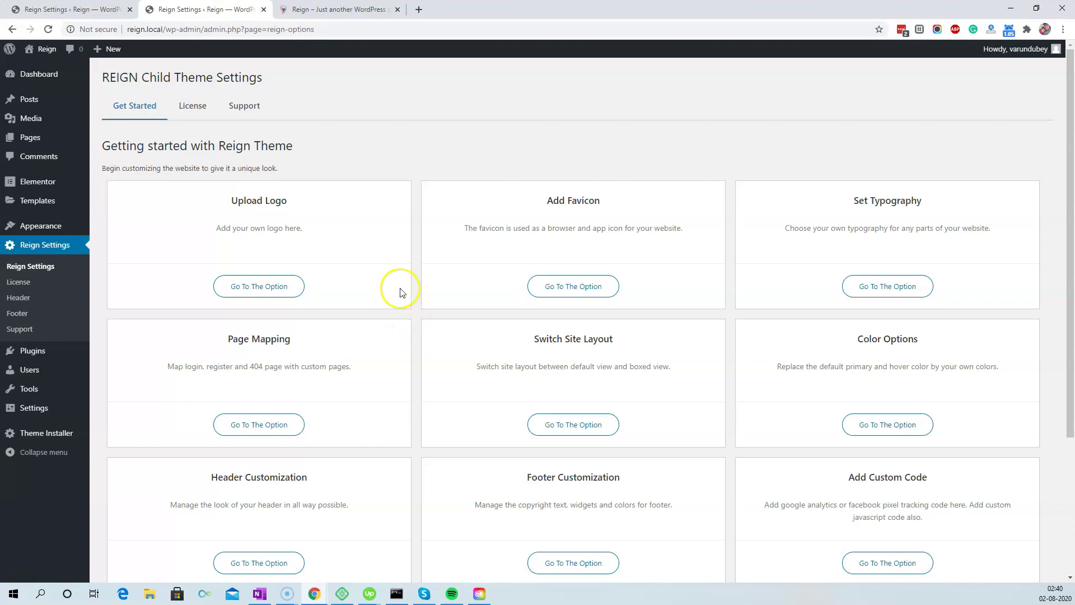
click(281, 288)
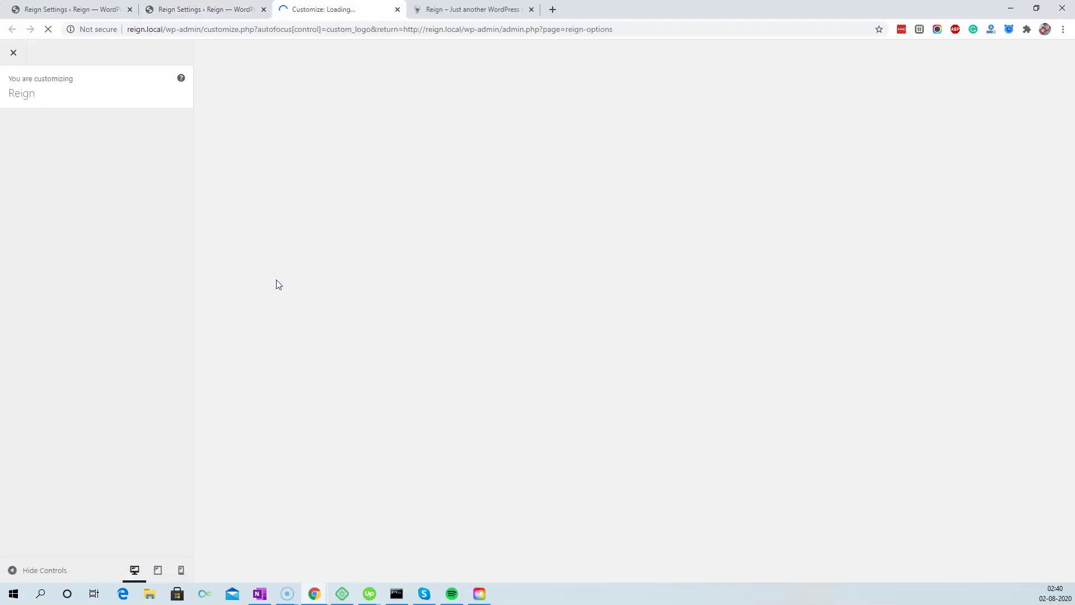
click(281, 275)
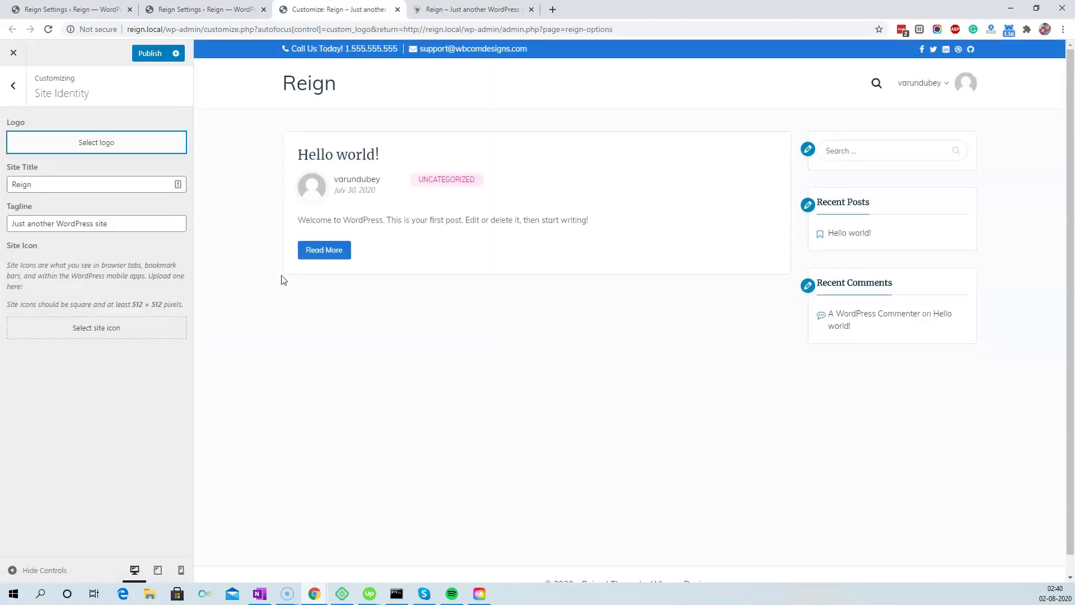
click(110, 142)
click(171, 193)
click(1029, 548)
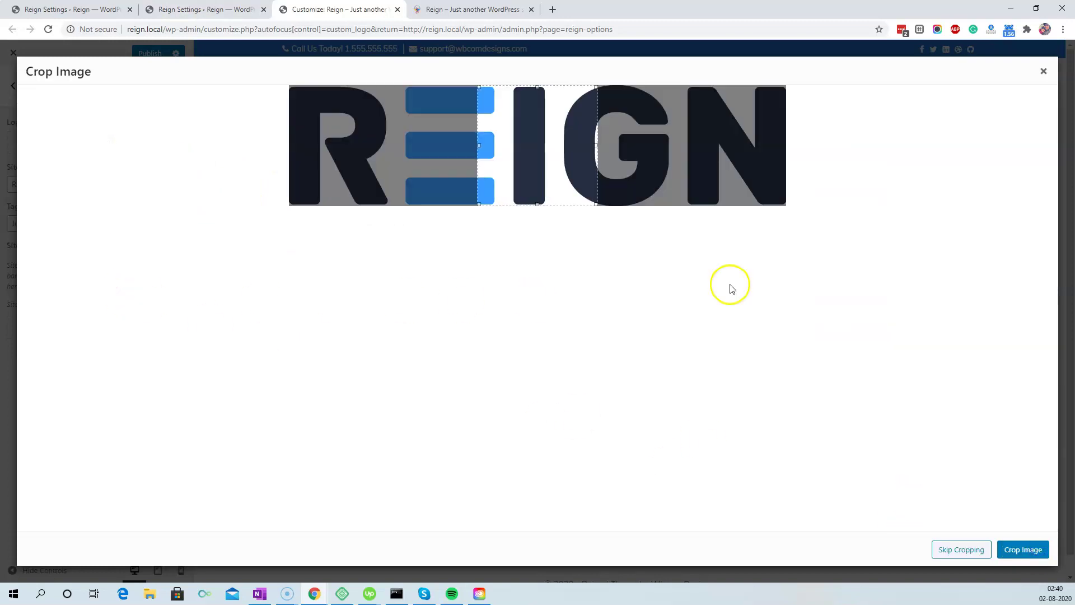
click(958, 549)
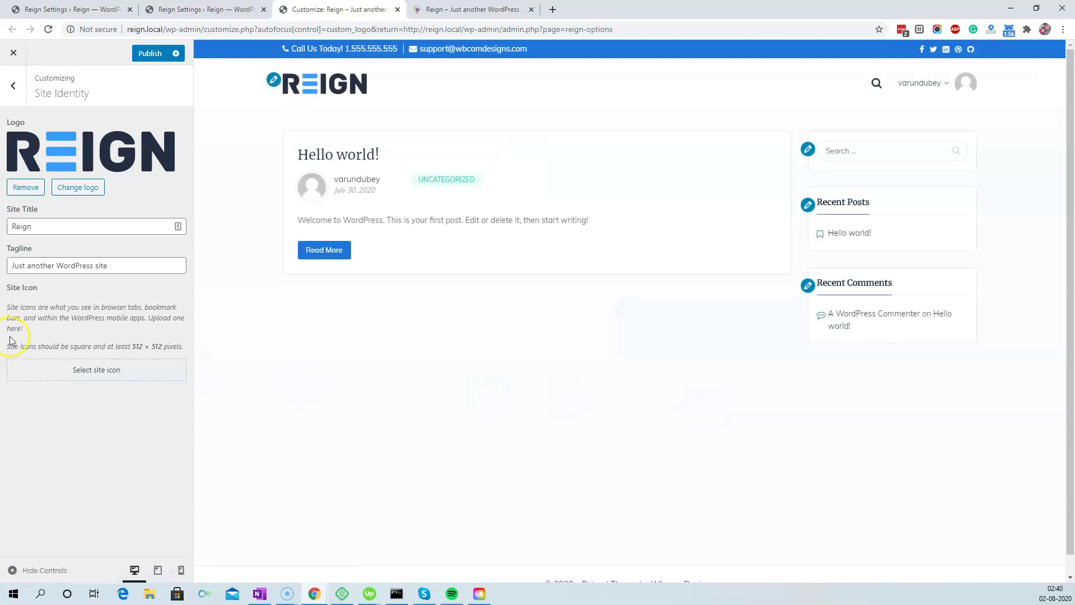
- Set the light-bulb image as the site icon without cropping and publish the site identity changes
drag(131, 346, 173, 345)
click(100, 368)
click(92, 201)
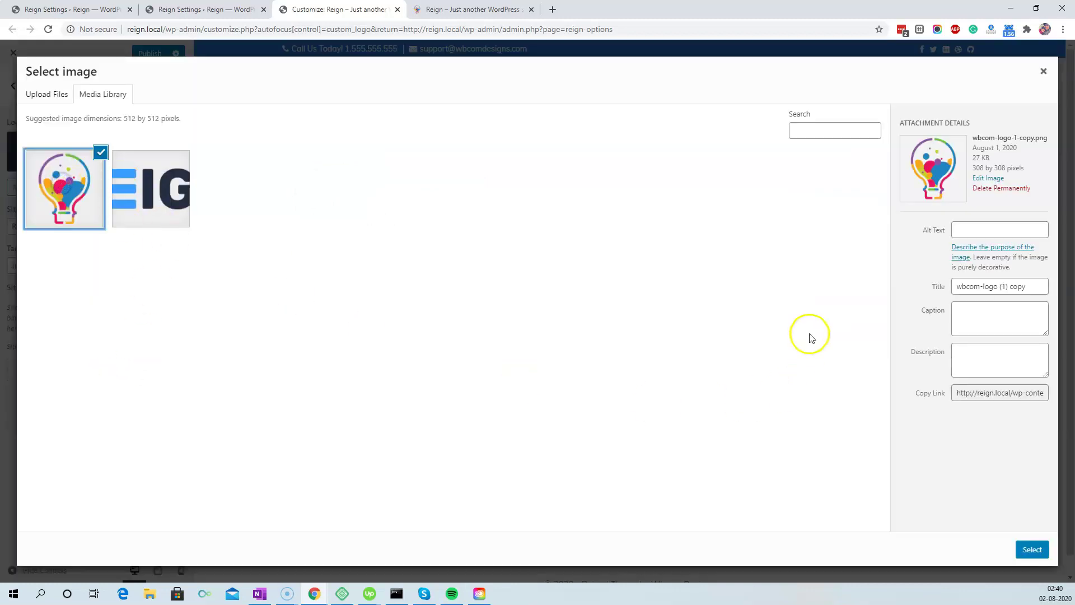
click(1034, 555)
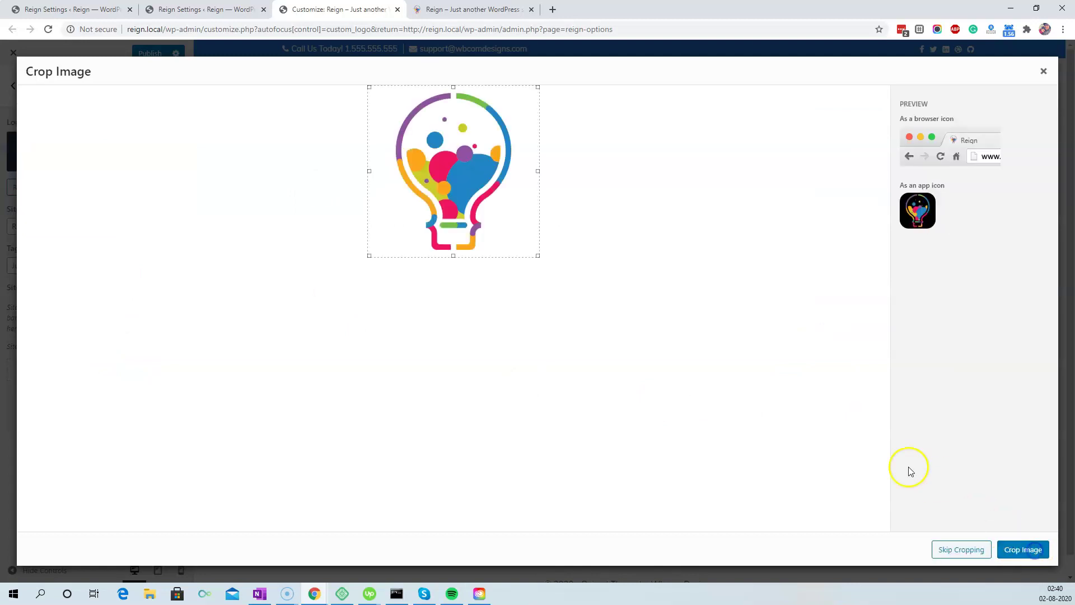
click(966, 551)
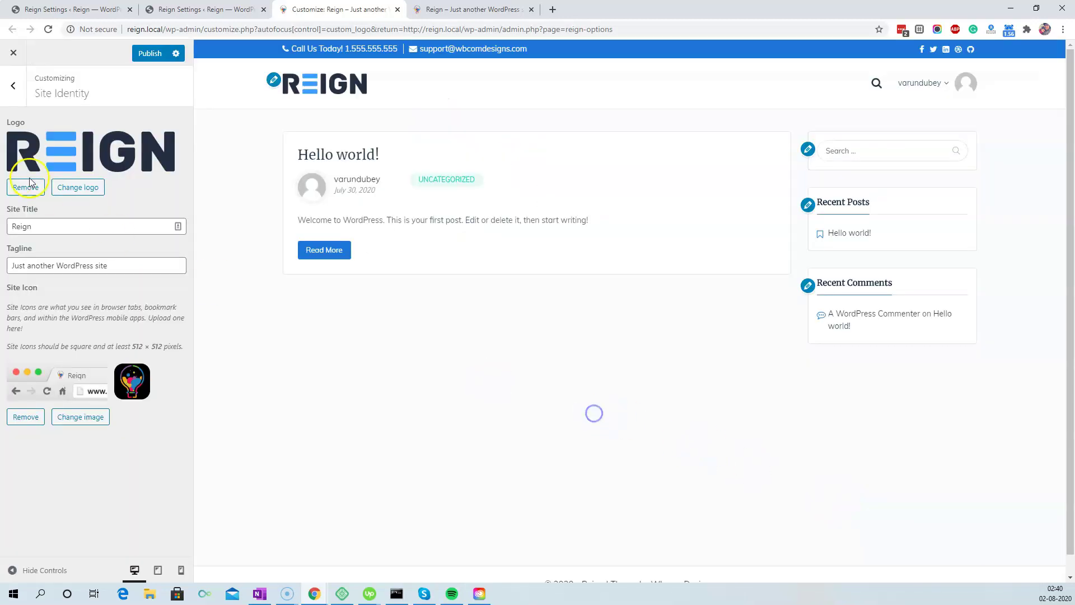
click(150, 56)
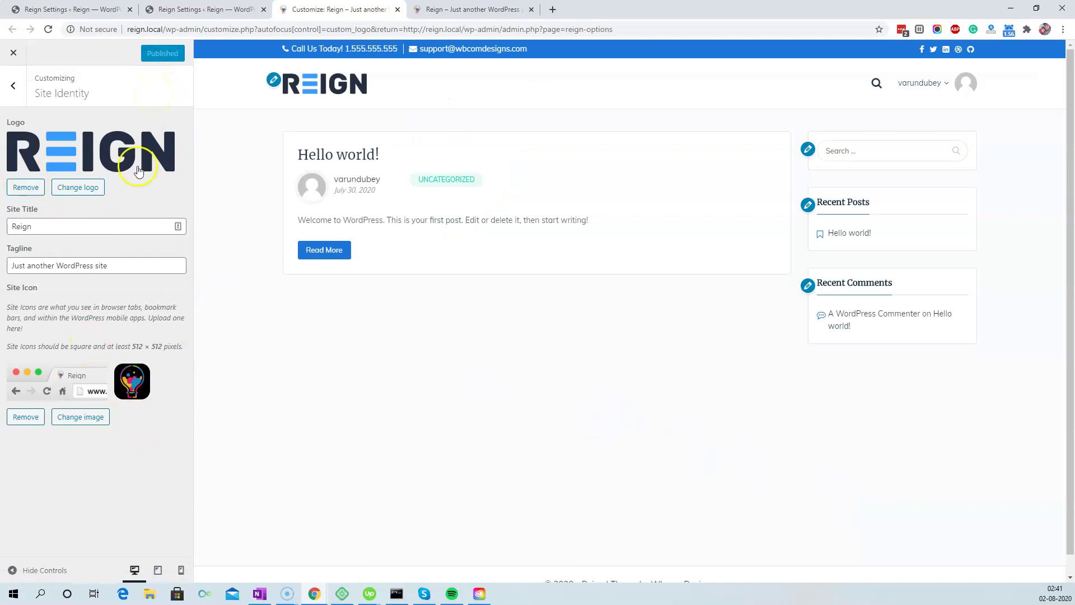
- Disable the site loader in the General layout settings and publish the change
click(13, 85)
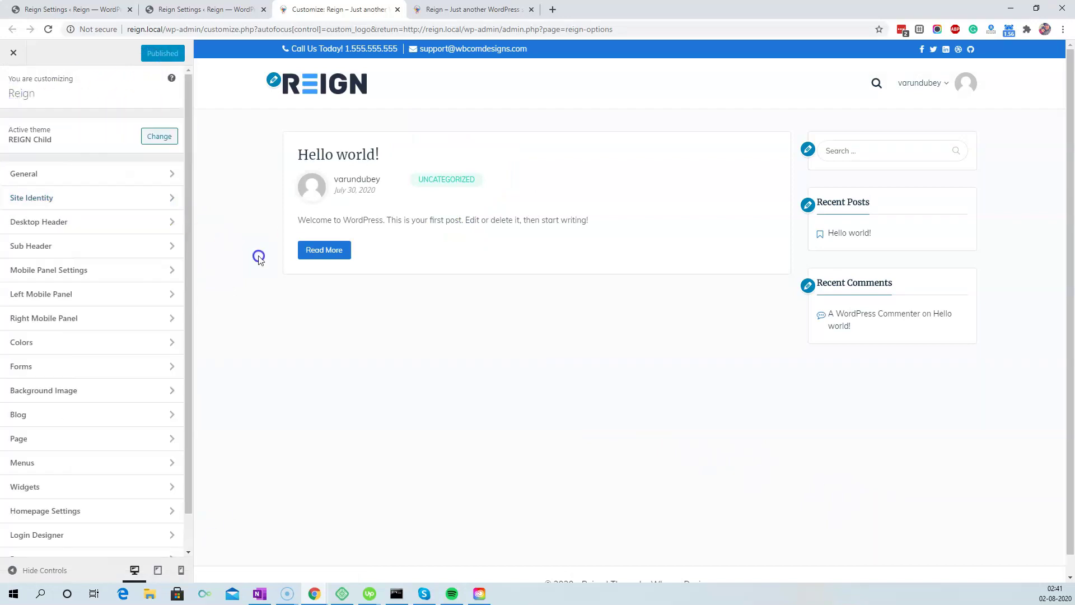
click(38, 173)
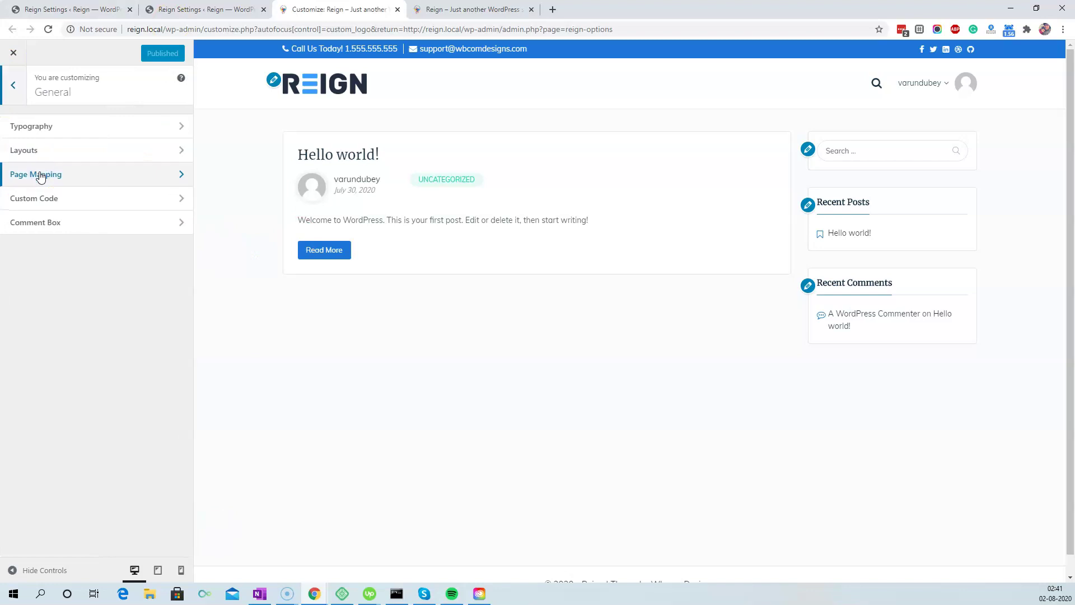
click(52, 150)
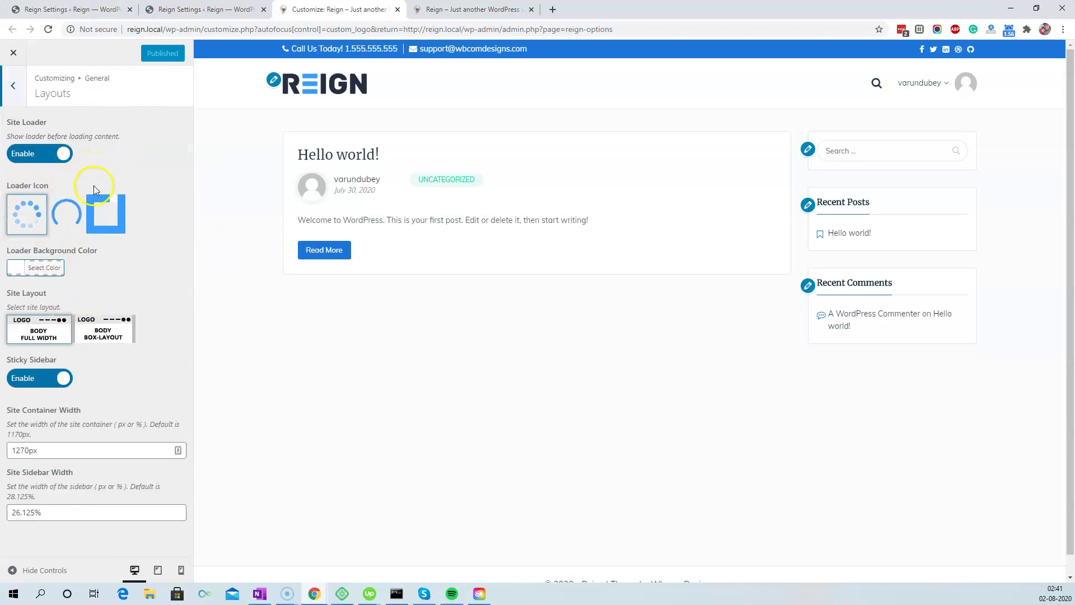
click(63, 158)
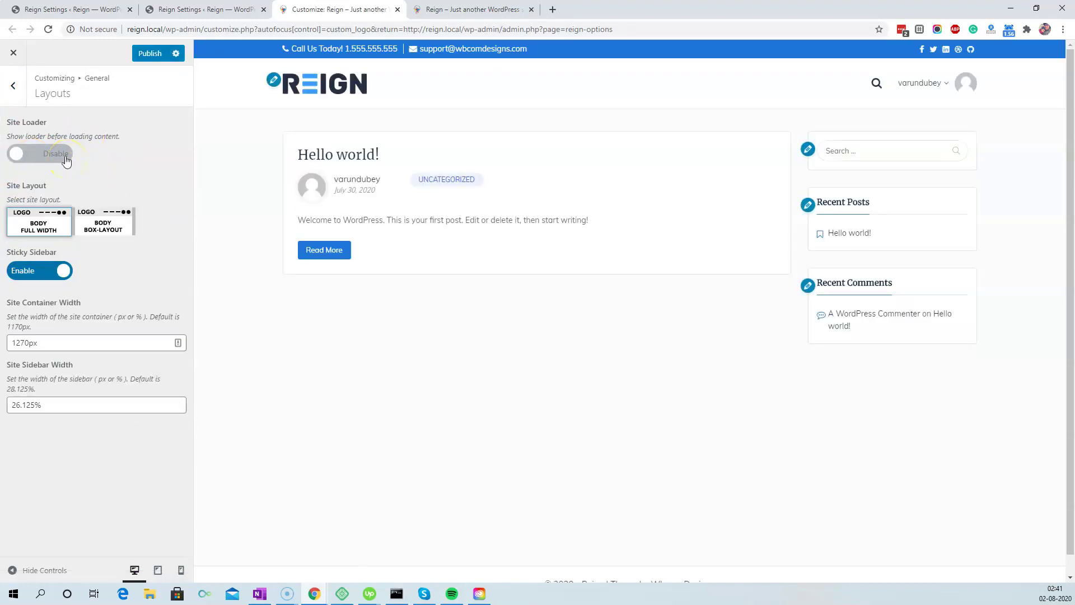
click(83, 230)
click(111, 436)
drag(21, 406, 16, 404)
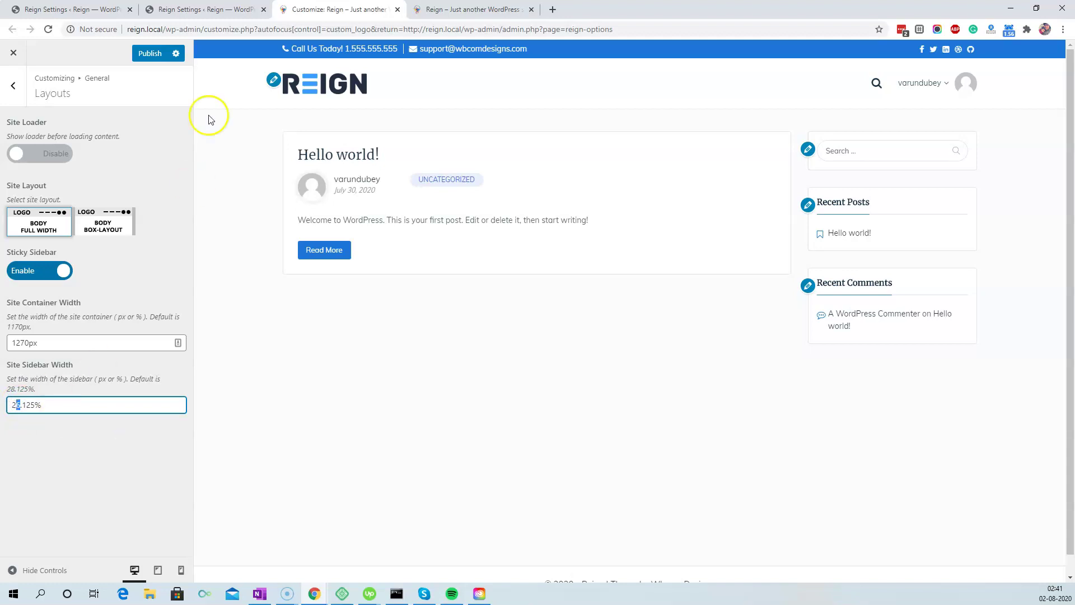
click(136, 55)
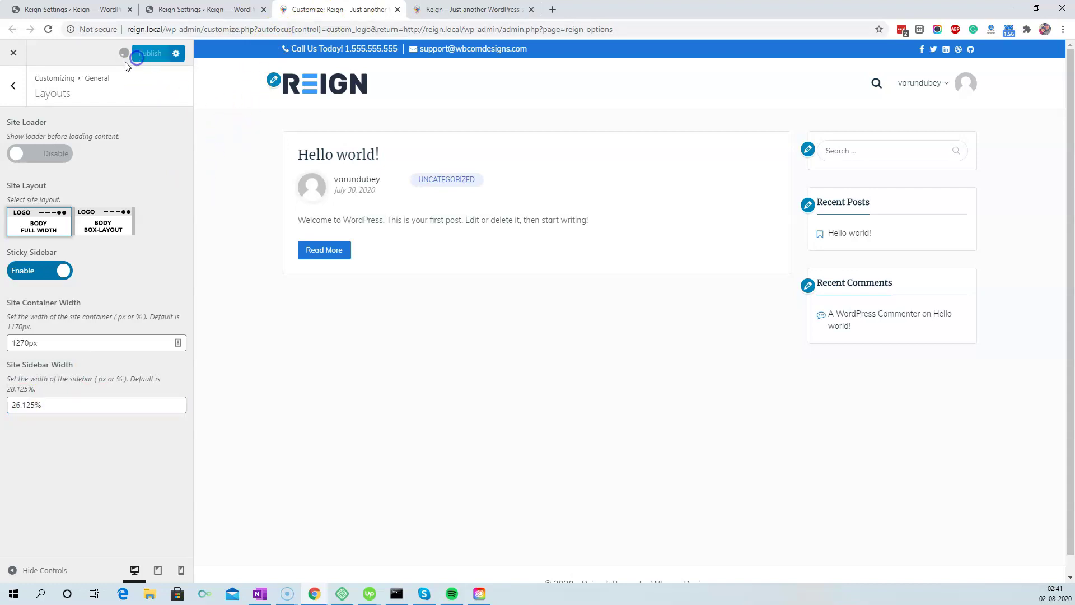
- Save the WordPress general settings with "Anyone can register" enabled
click(13, 86)
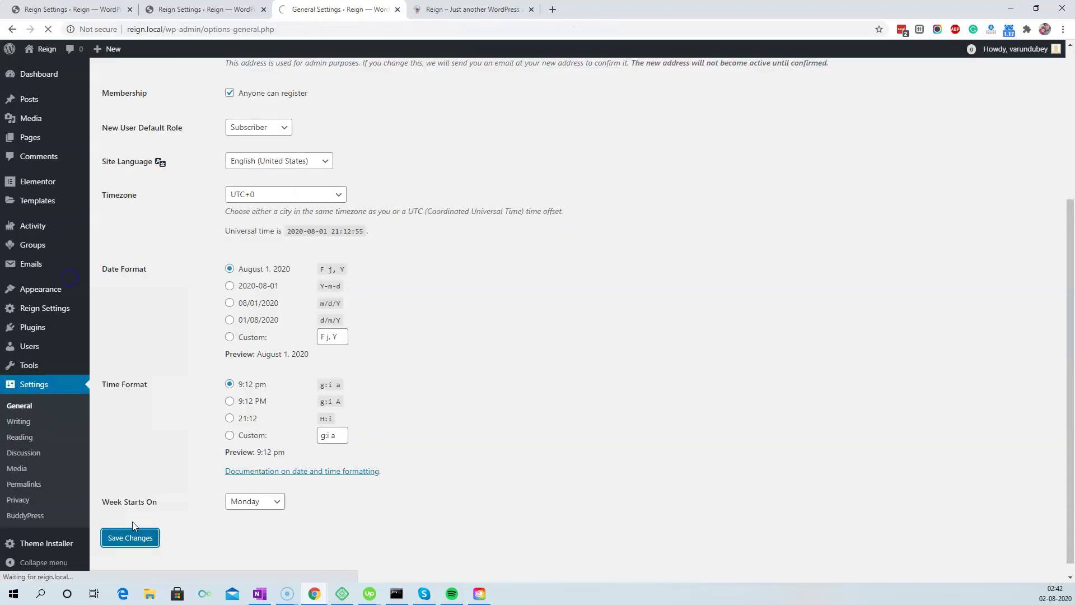
click(132, 531)
- Create a new navigation menu named "Primary Menu"
click(40, 84)
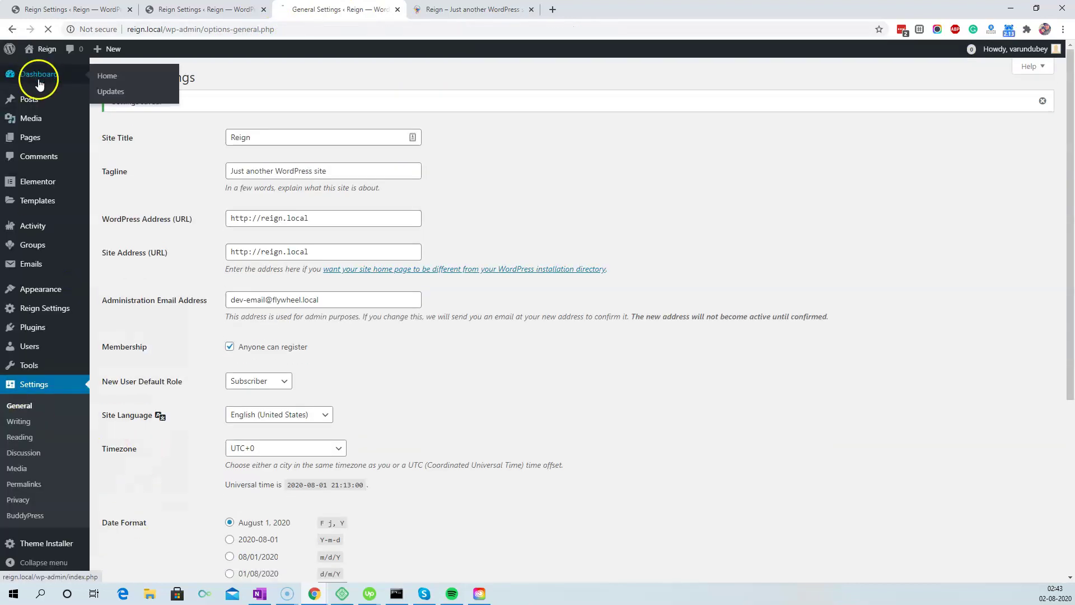
mouse_move(55, 330)
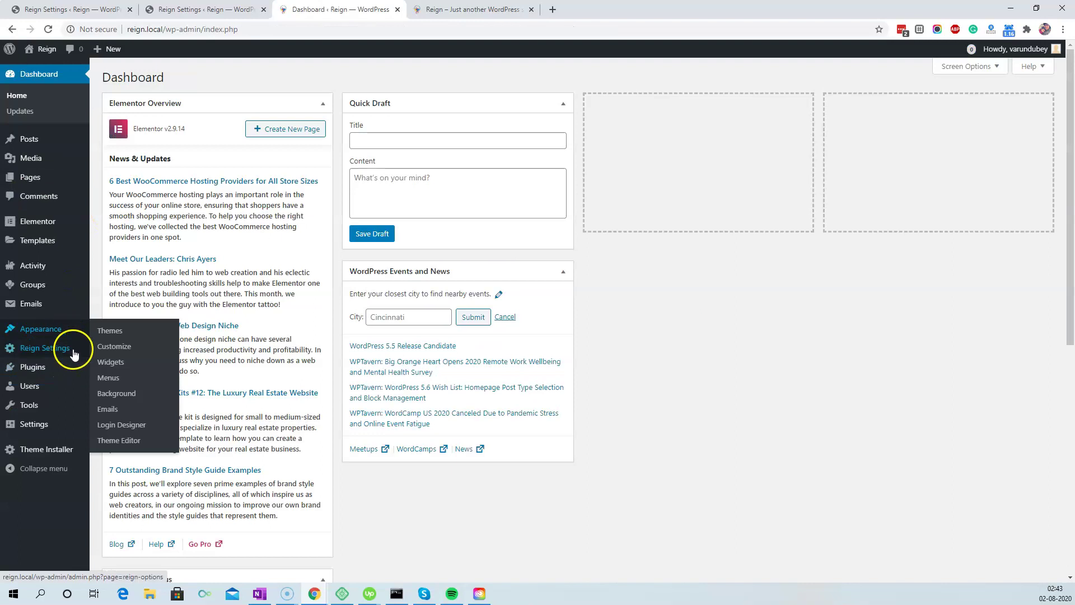
click(99, 377)
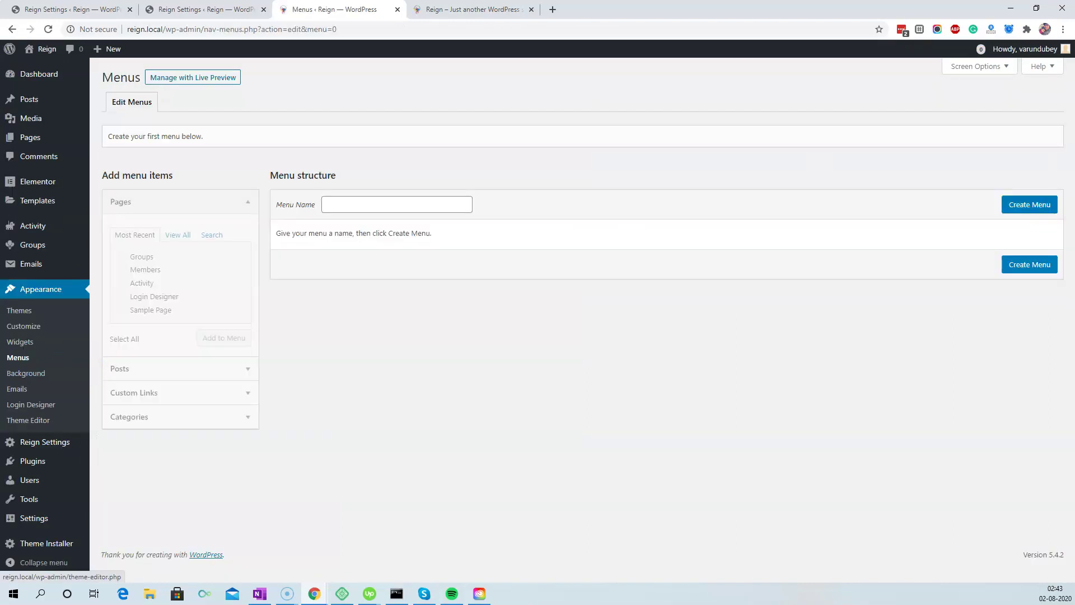
click(343, 208)
click(358, 229)
click(1029, 204)
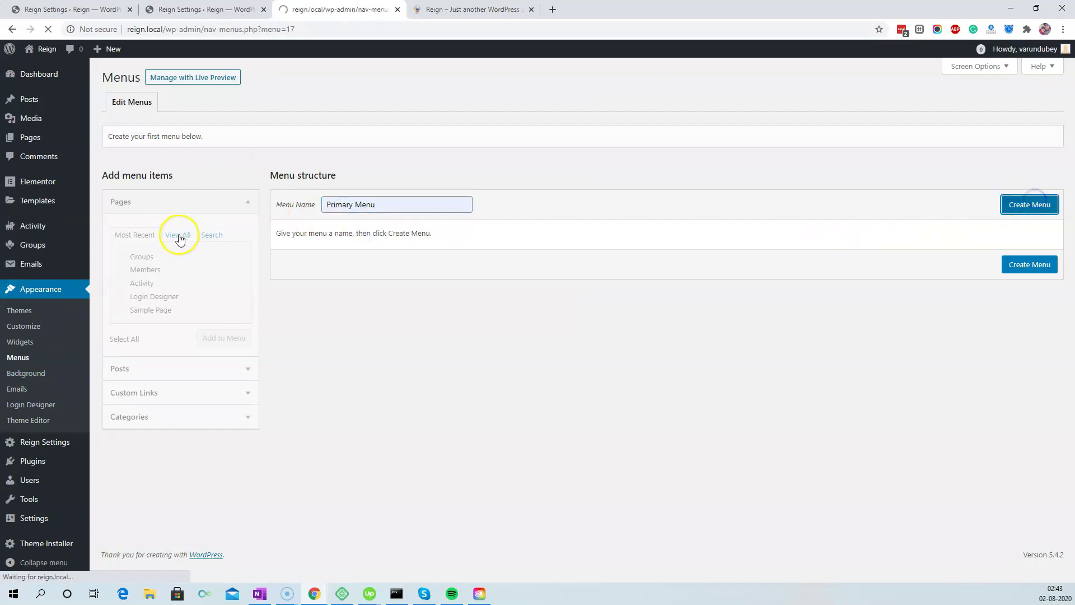
- Add the Home, Activity, Groups and Members pages to Primary Menu and save it with the Primary display location
click(181, 235)
click(115, 351)
click(122, 296)
click(122, 322)
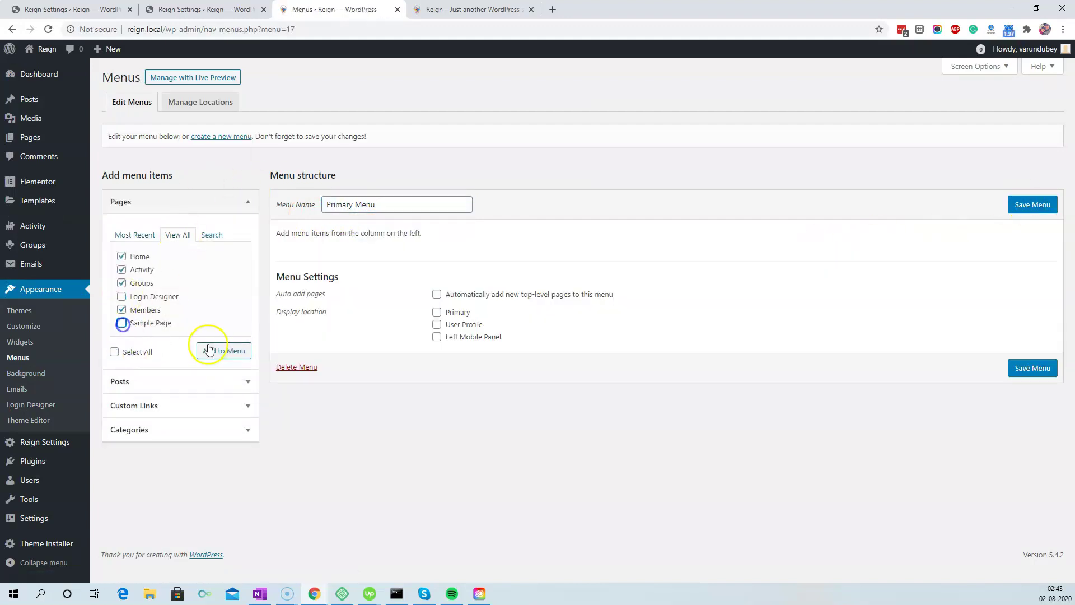
click(213, 351)
click(437, 426)
click(1030, 482)
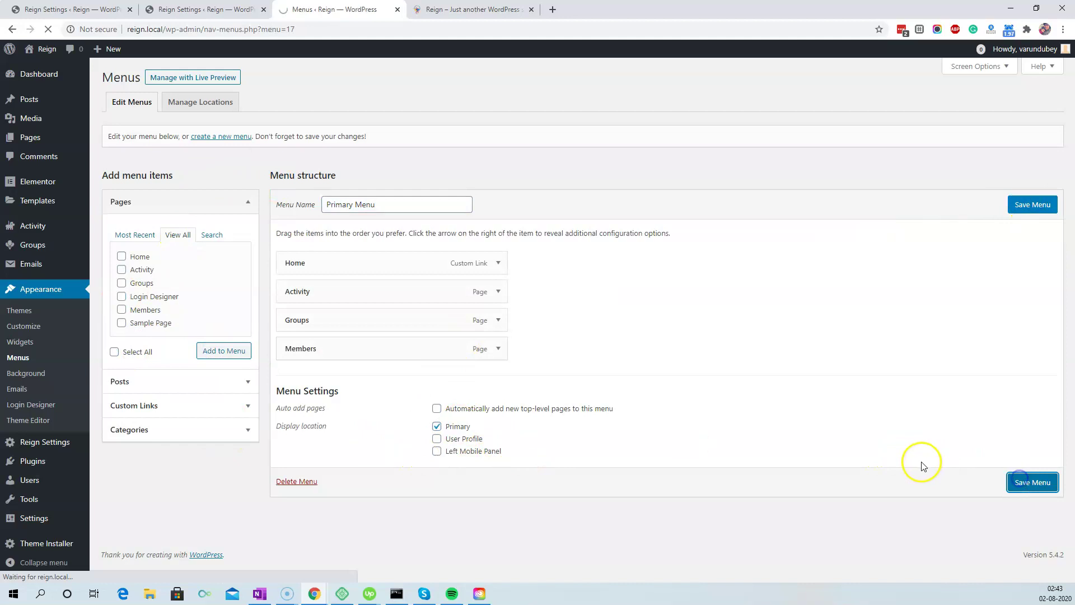
- Create another navigation menu named "User Menu"
click(242, 176)
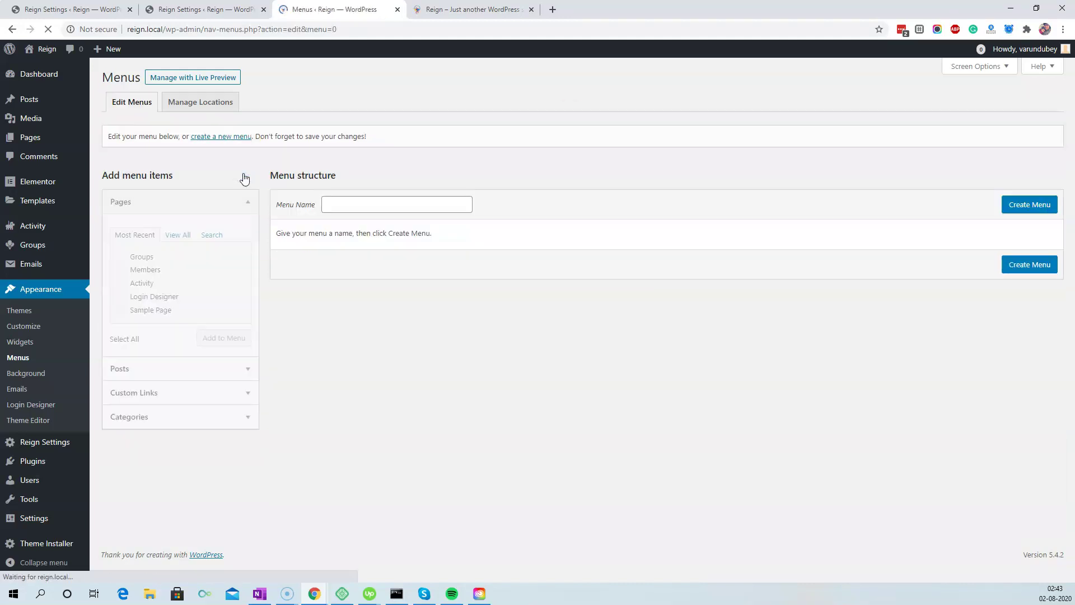
click(347, 203)
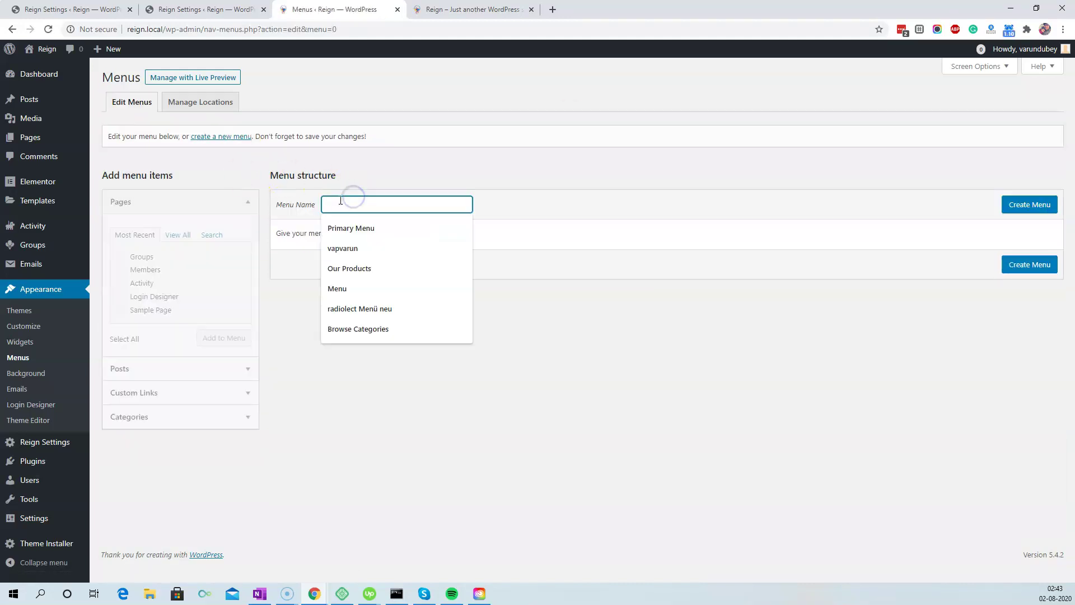
text(User)
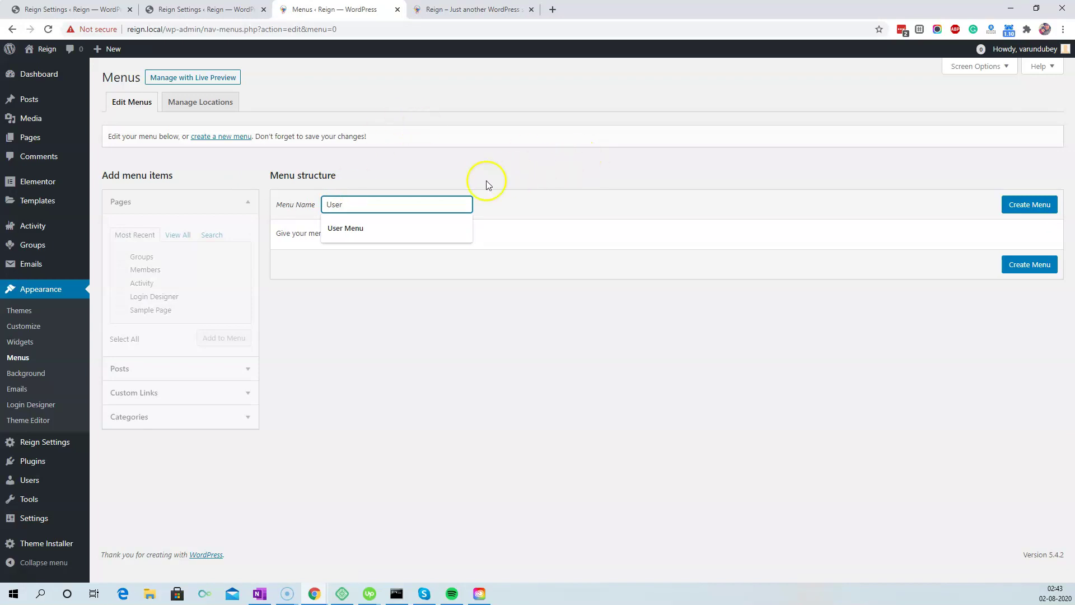
click(432, 224)
click(1045, 205)
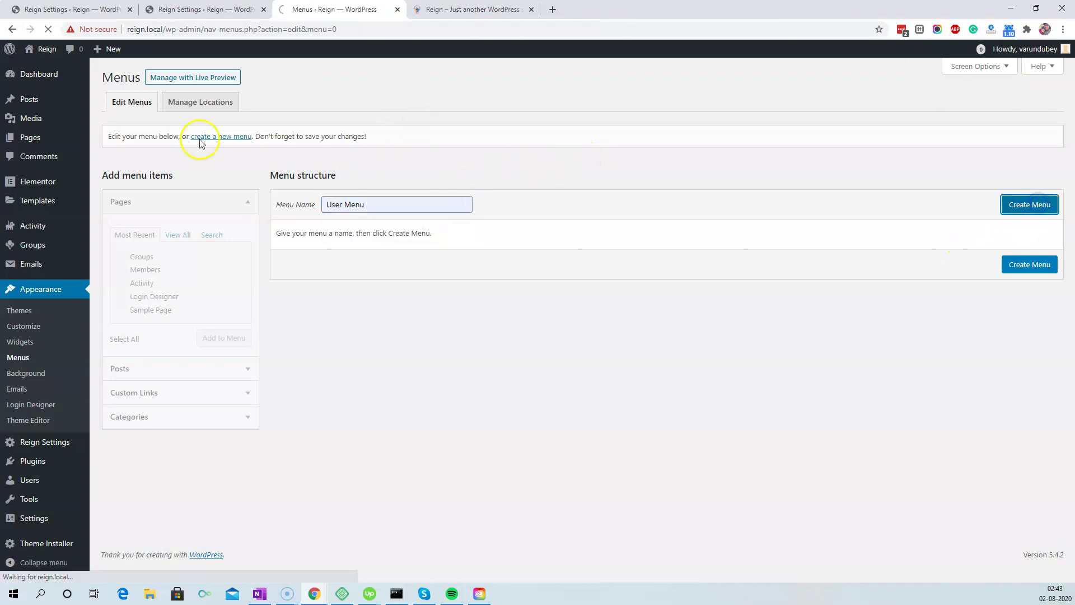
- Show the BuddyPress items and add all logged-in and logged-out links to User Menu, saving it for the User Profile location
click(973, 67)
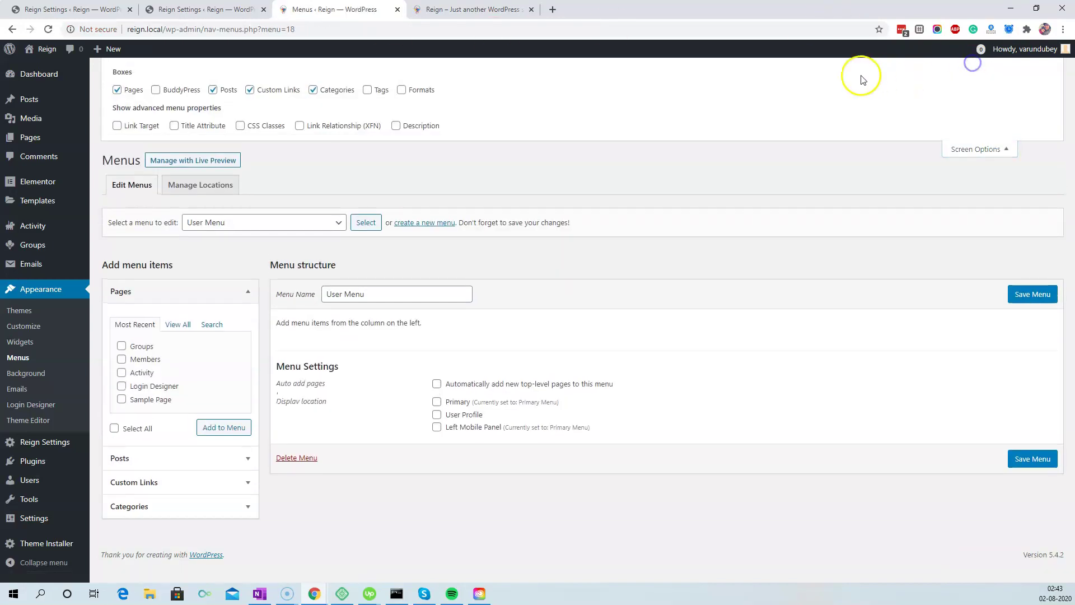
click(167, 91)
click(965, 153)
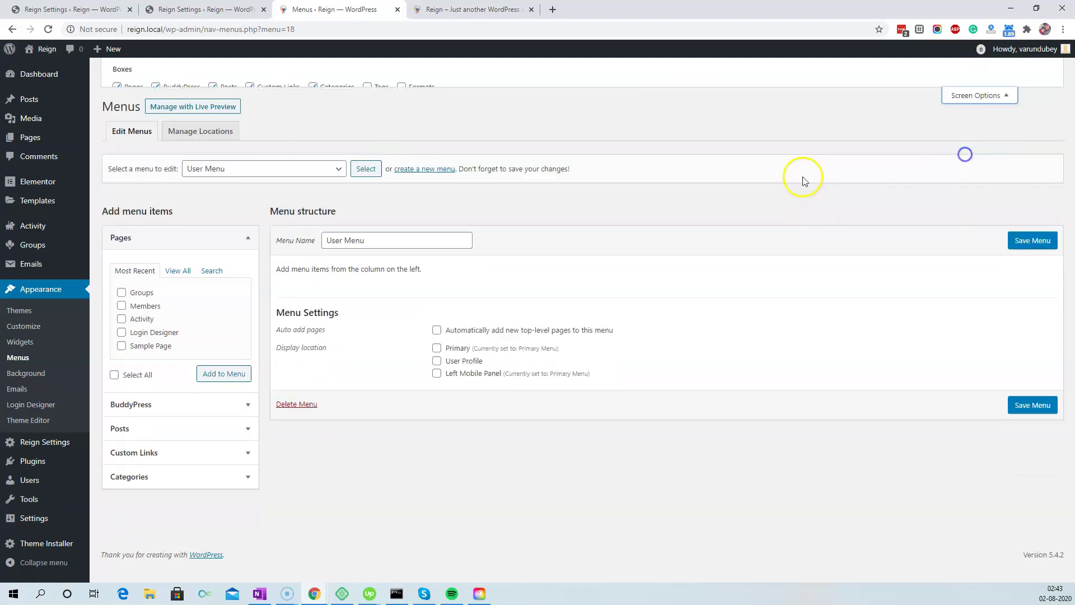
click(188, 374)
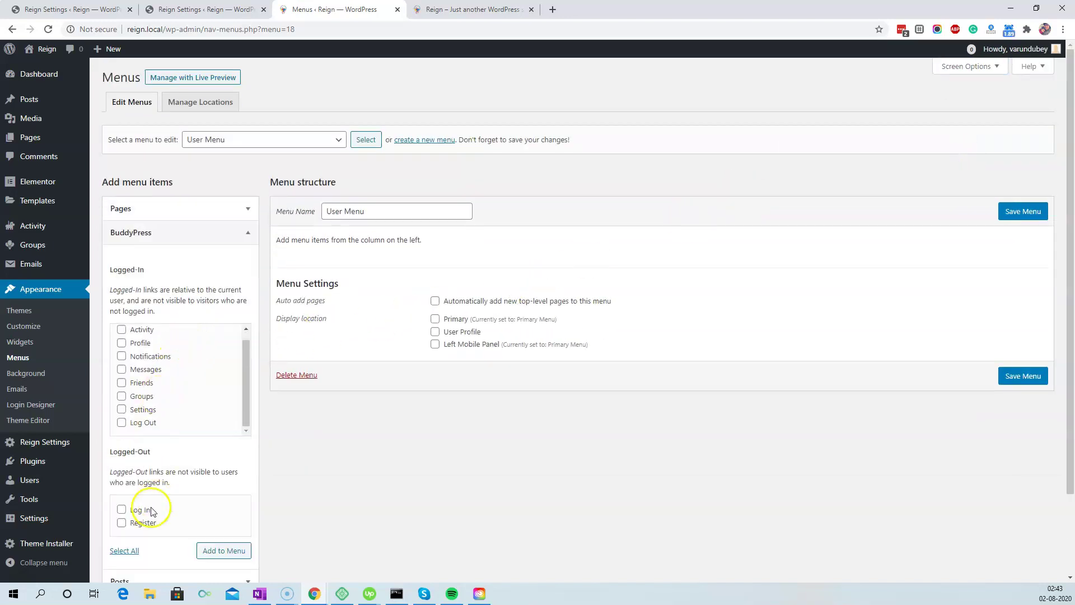
click(124, 550)
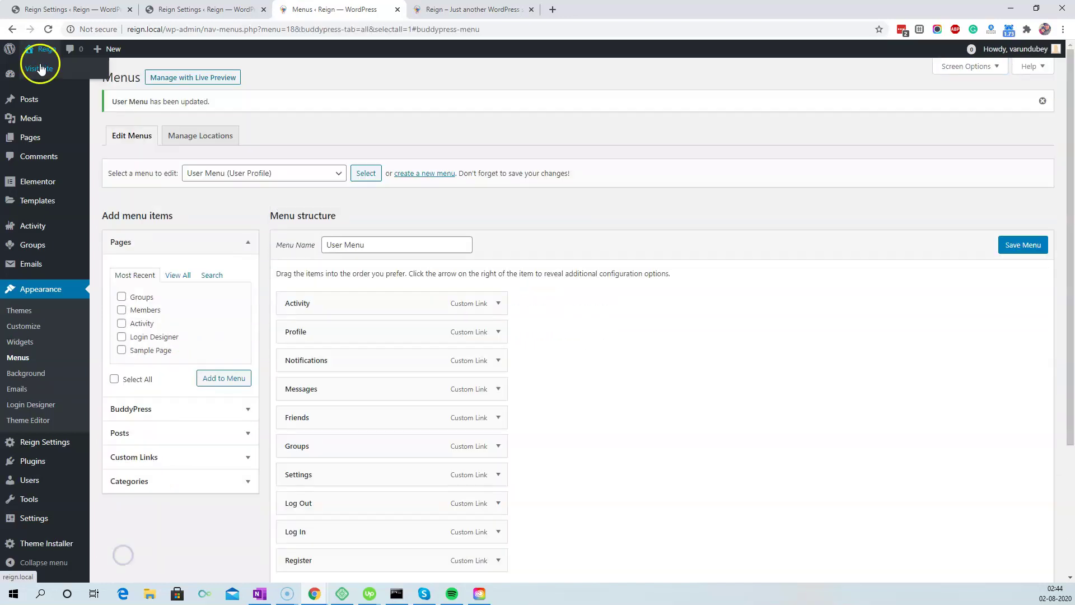
- Visit the site's front end and check the primary navigation and the account dropdown menu
click(40, 68)
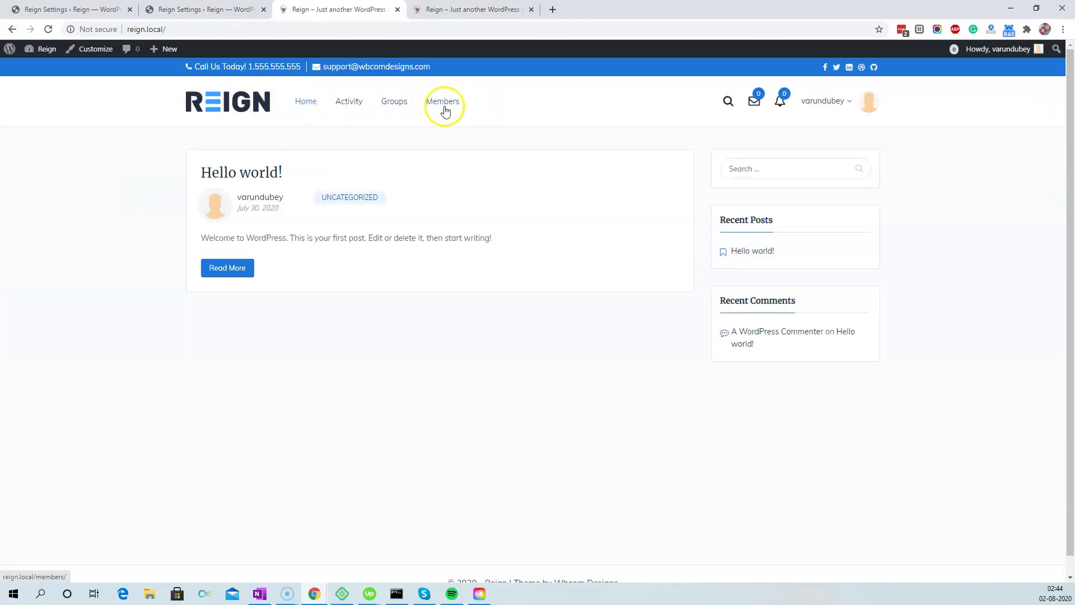
mouse_move(804, 108)
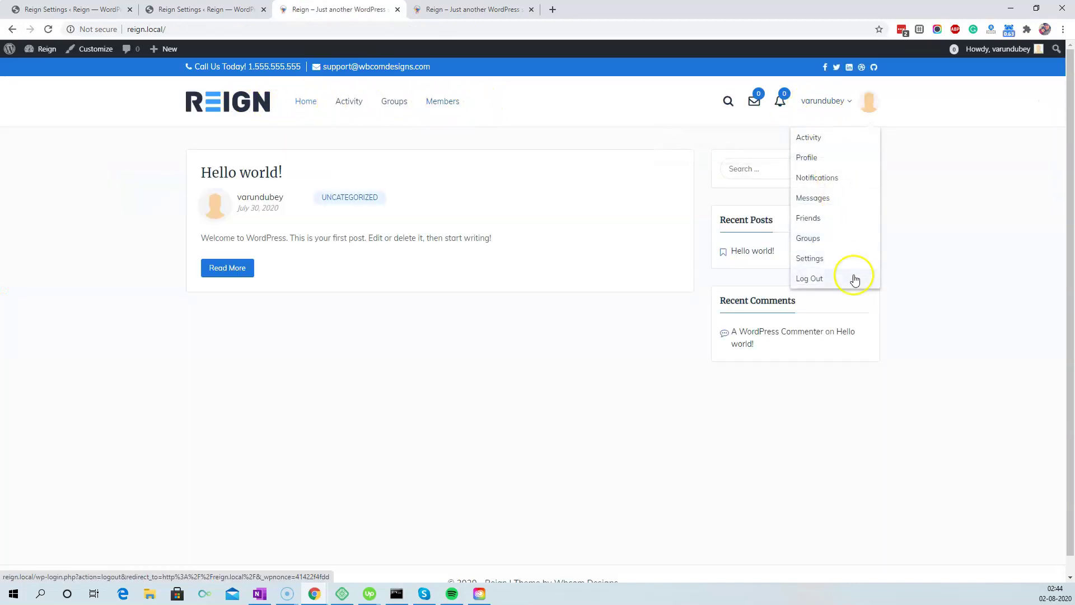
click(413, 338)
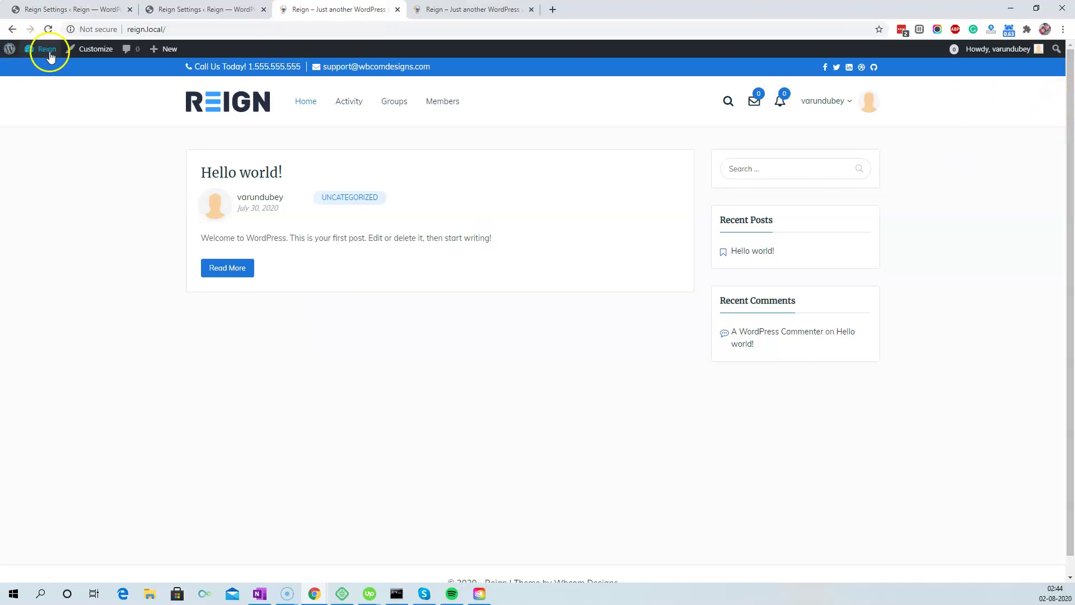
- Return to the WordPress dashboard and open the theme customizer
mouse_move(46, 52)
click(50, 70)
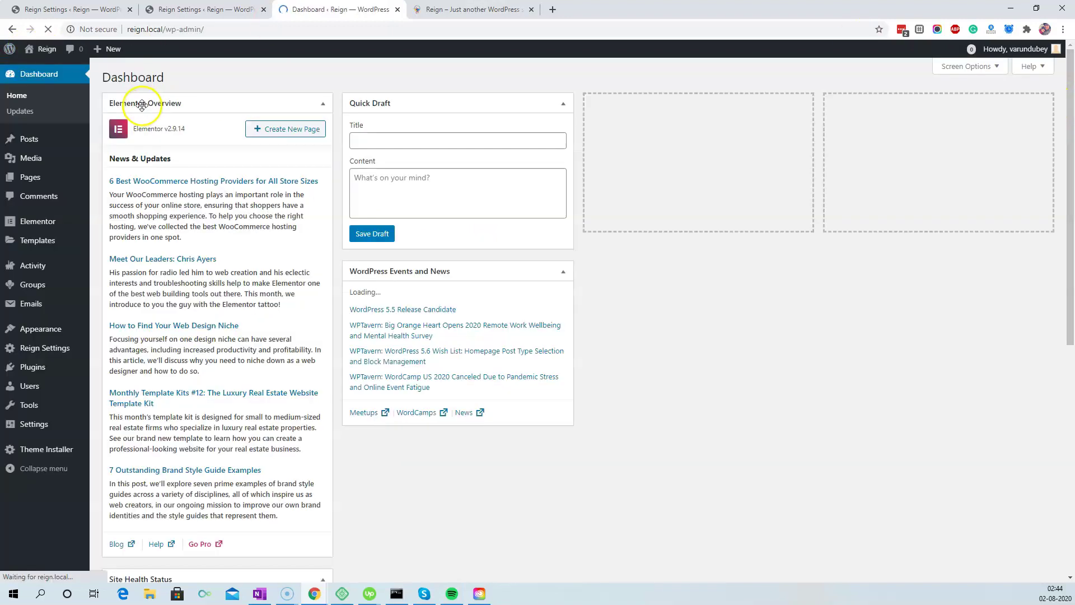
mouse_move(34, 330)
click(139, 349)
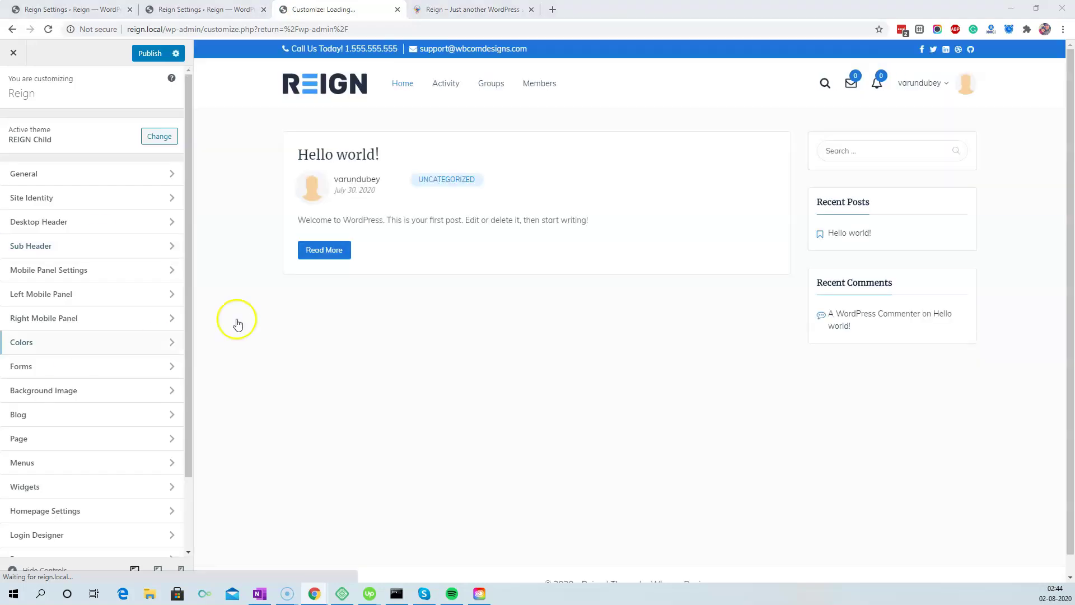
- Try the Dark, Ectoplasm, Sunrise and Coffee color schemes for the site, then set the scheme to Clean and publish it
click(59, 344)
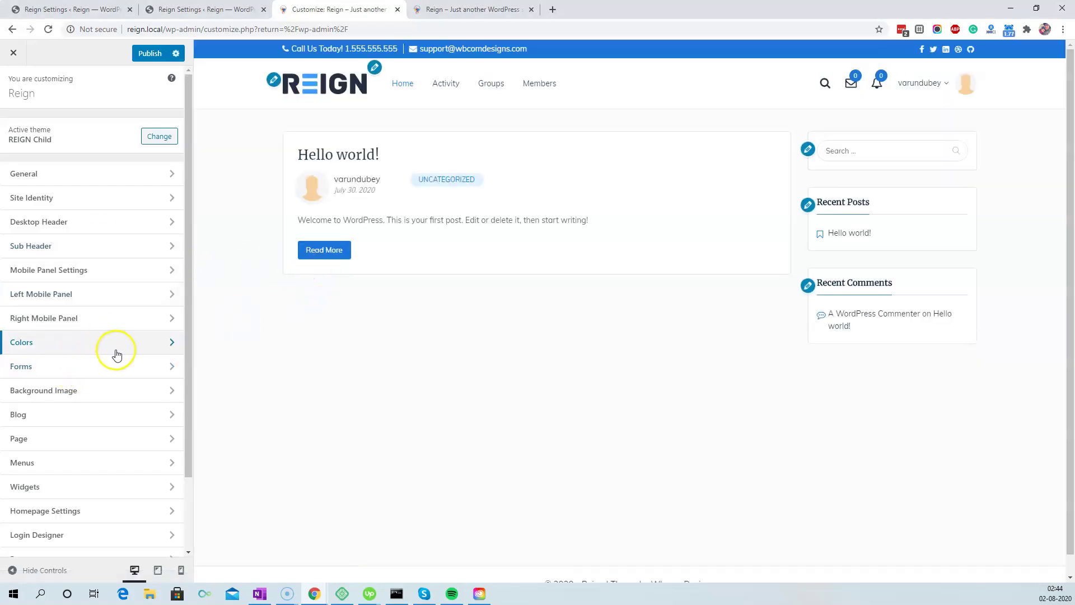
click(143, 348)
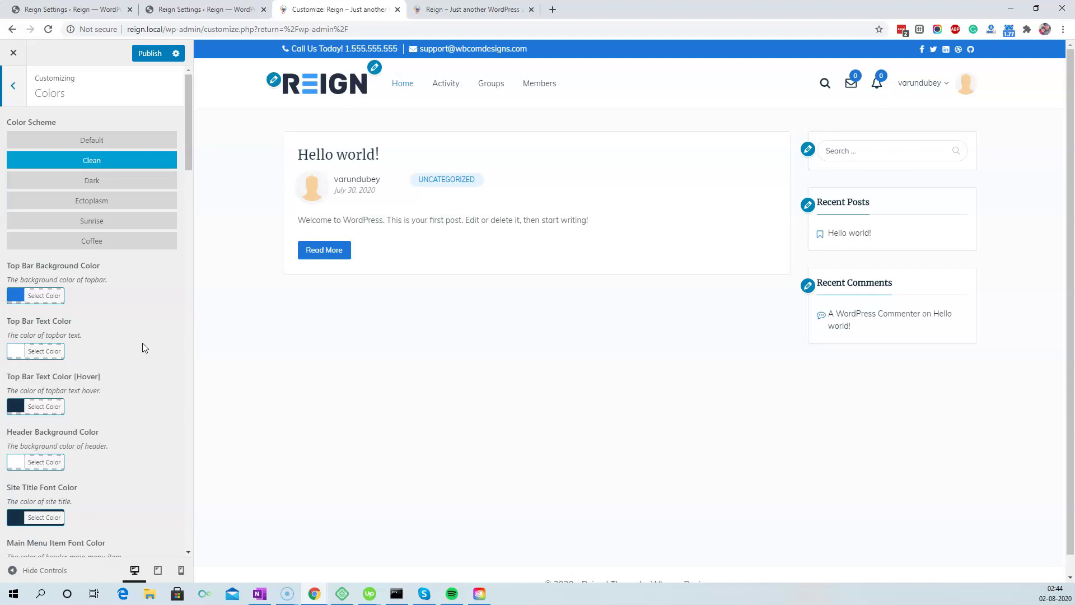
click(100, 178)
click(135, 206)
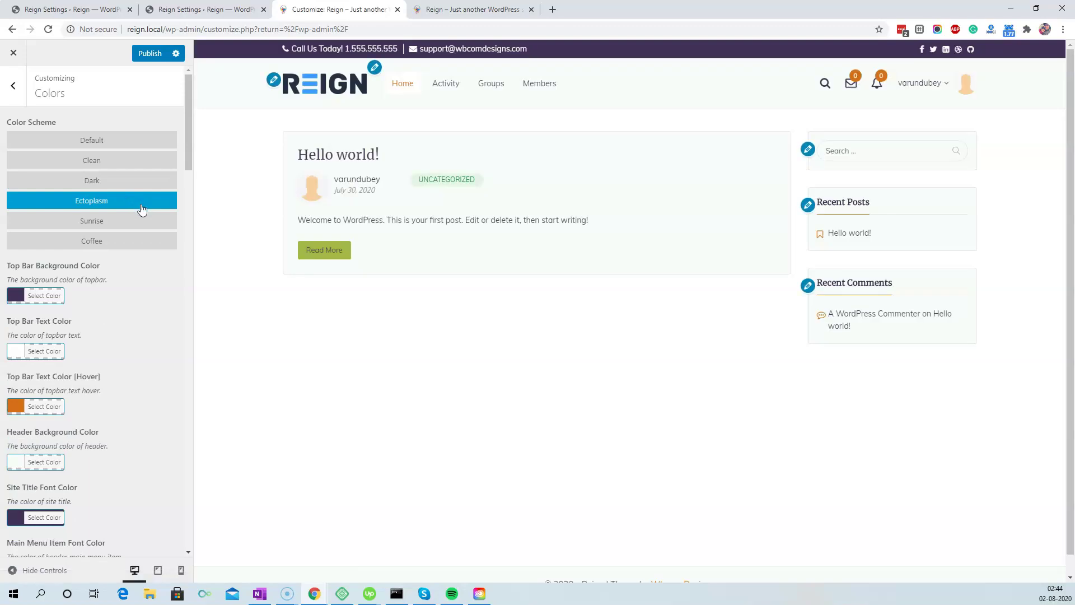
click(115, 223)
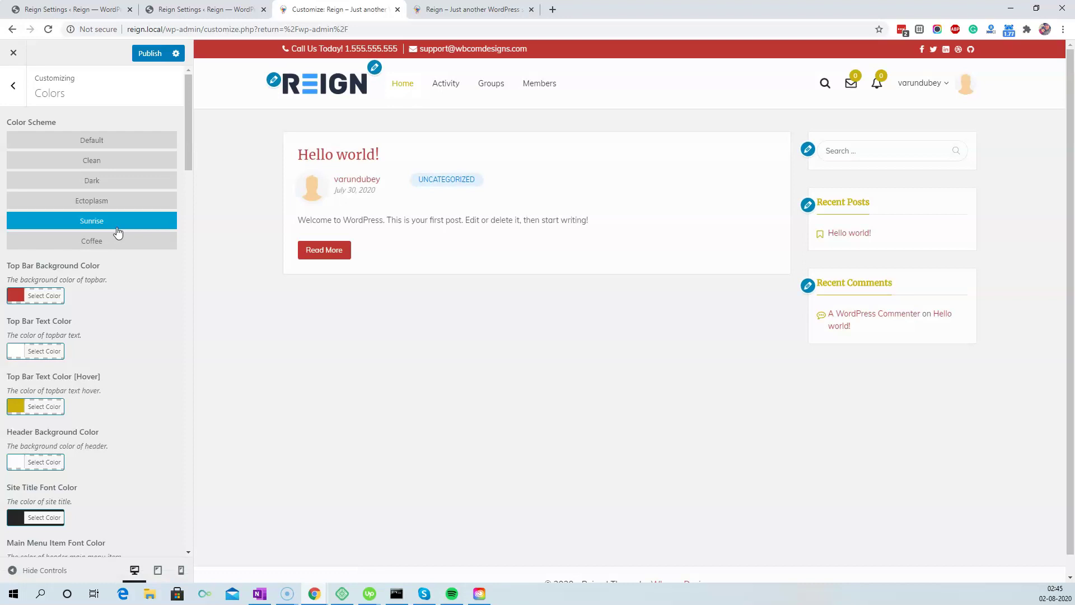
click(119, 241)
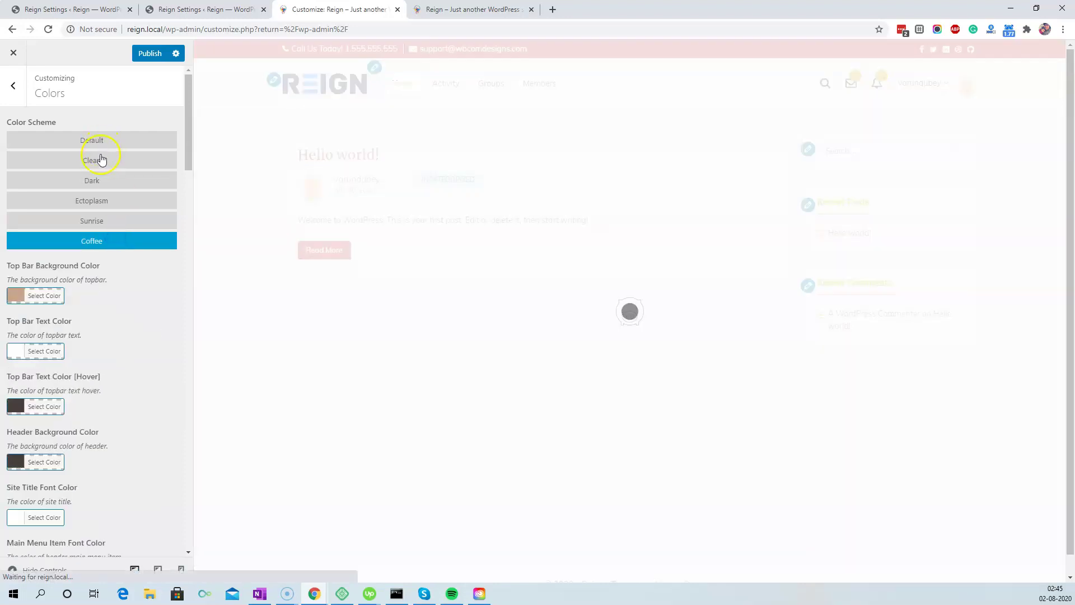
click(99, 161)
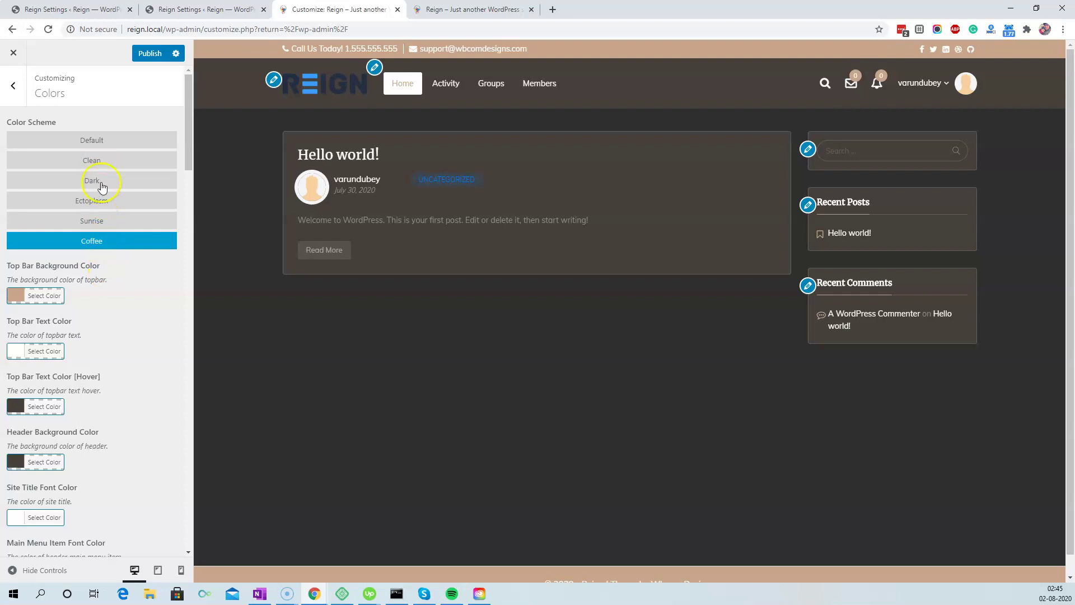
click(105, 162)
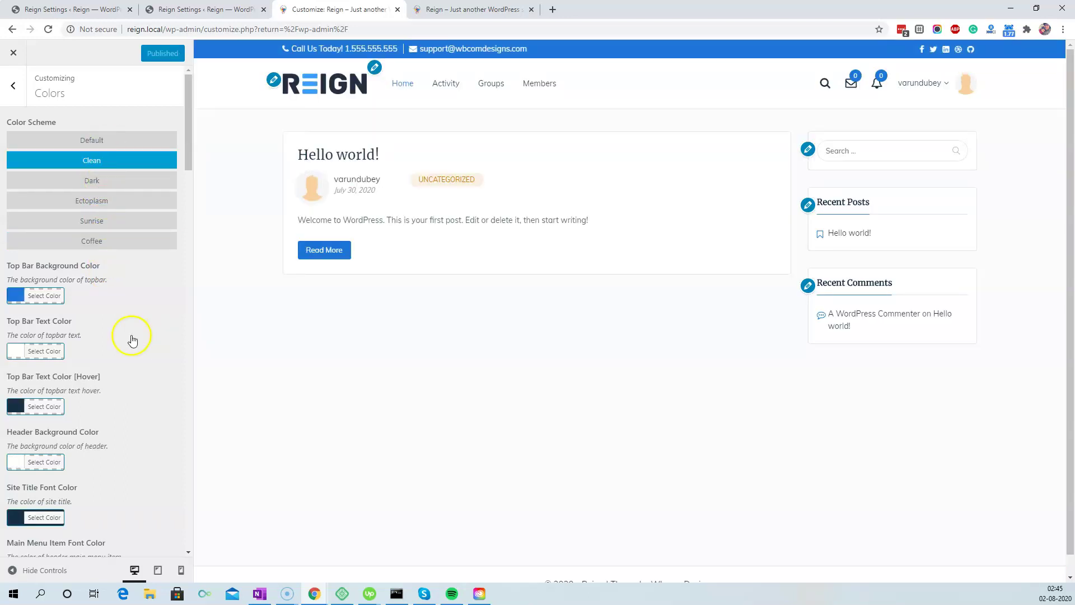
- Review the individual color options for the top bar, header, site title and main menu, and return to the customizer's main list
scroll(79, 300, down, 4)
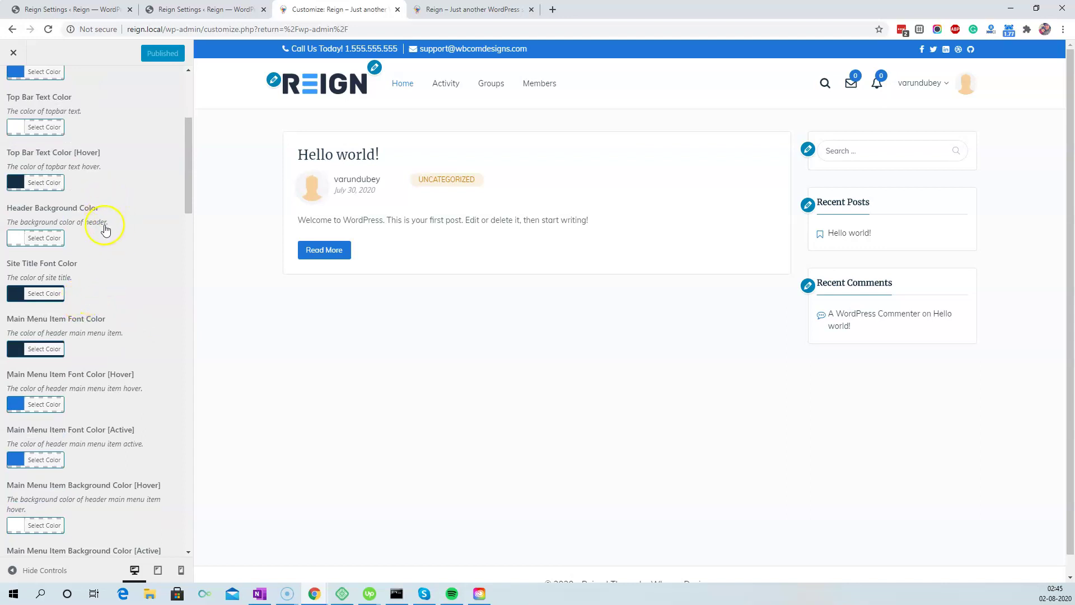
scroll(108, 276, down, 1)
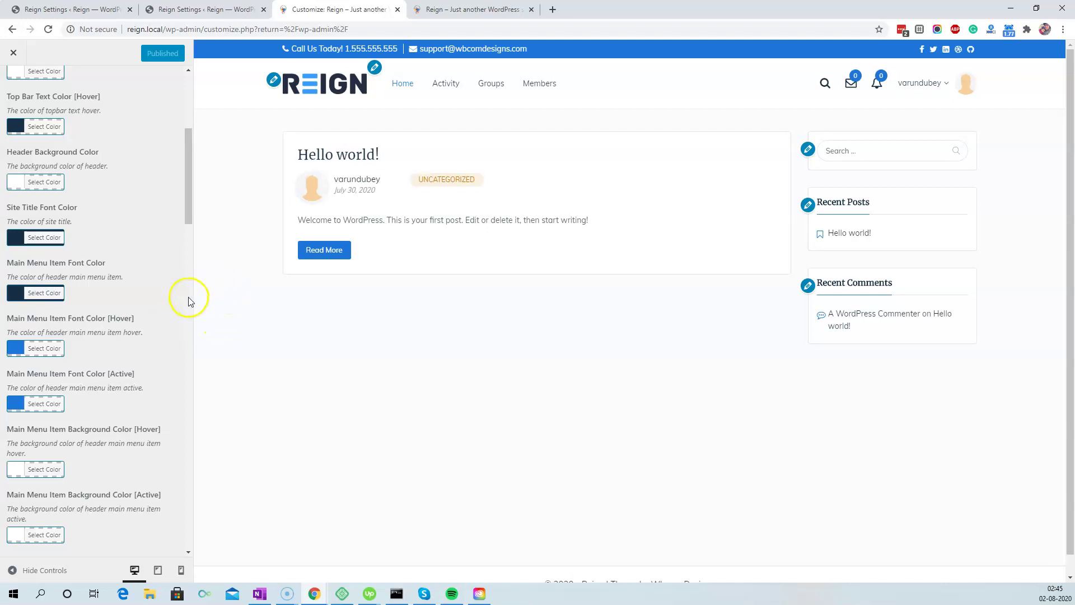
key(Escape)
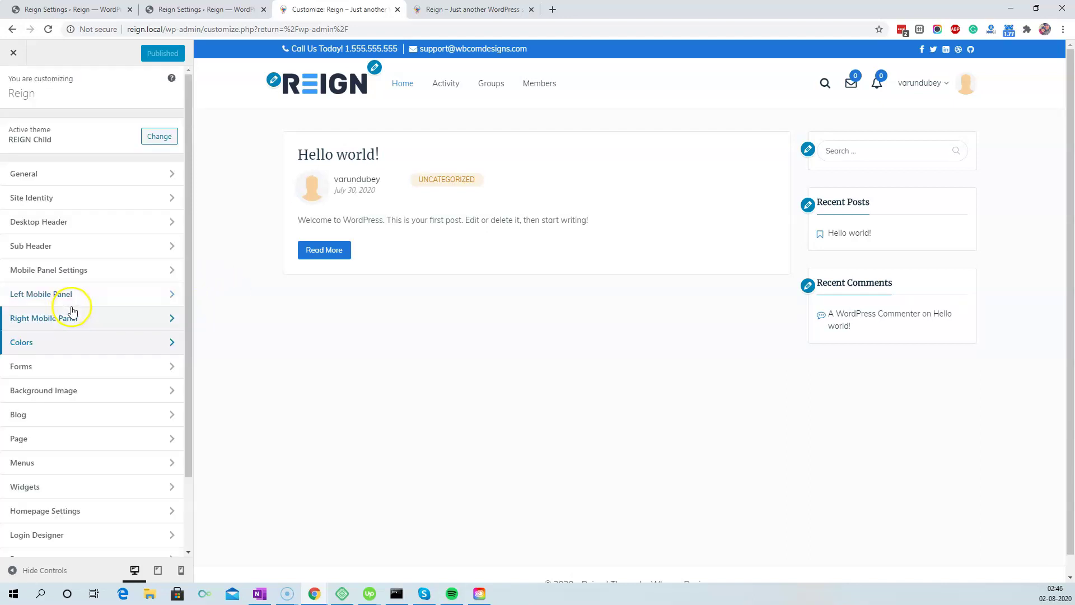
- Examine the general typography settings for body font, site title, header menus, headings 1 to 6 and blockquote
click(72, 182)
click(56, 127)
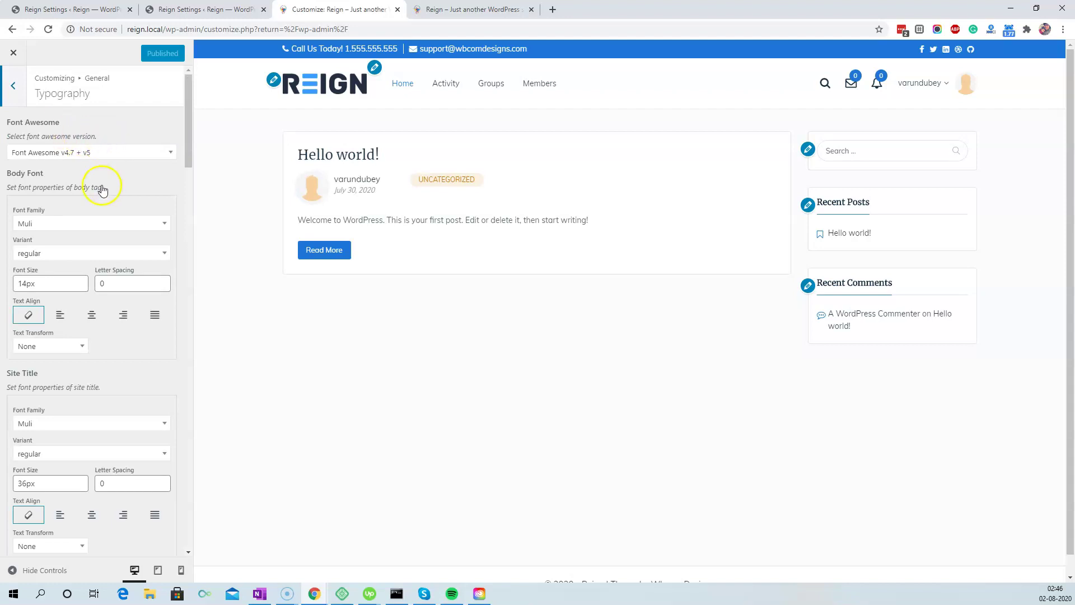
scroll(108, 379, down, 4)
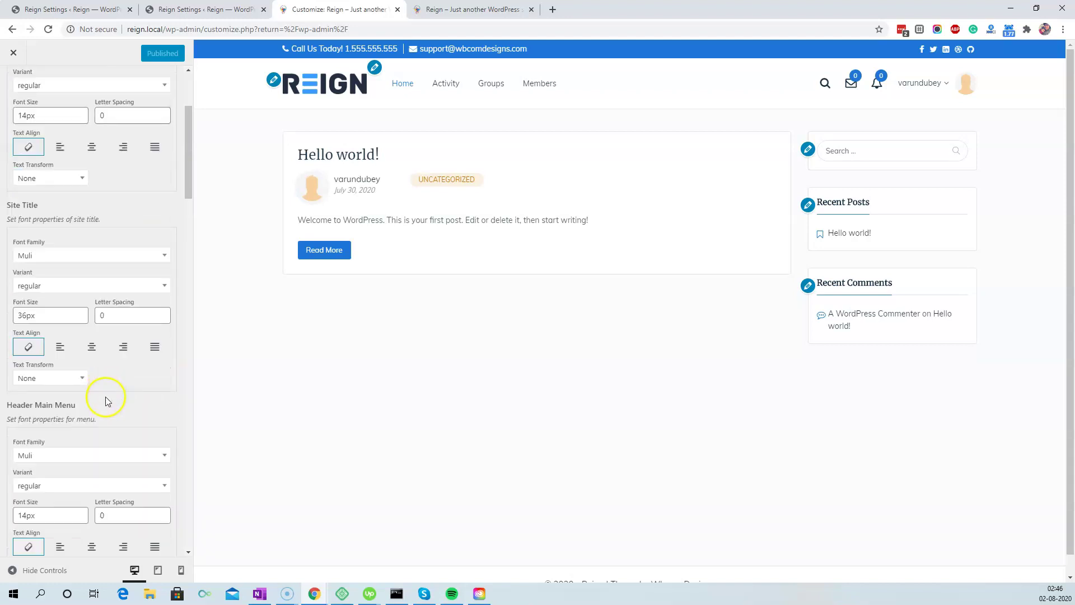
scroll(106, 403, down, 4)
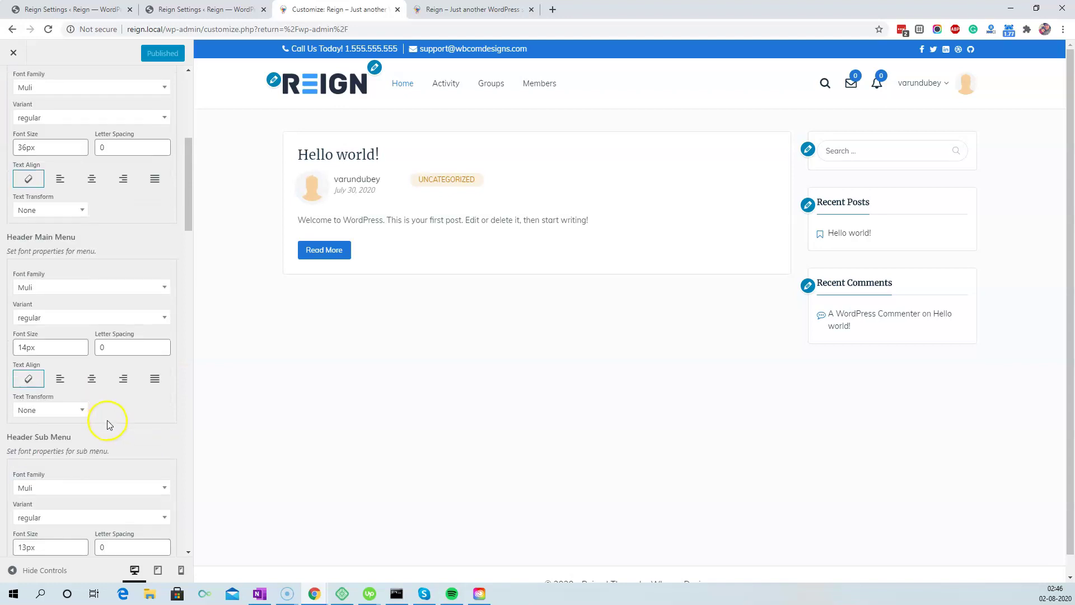
scroll(112, 406, down, 6)
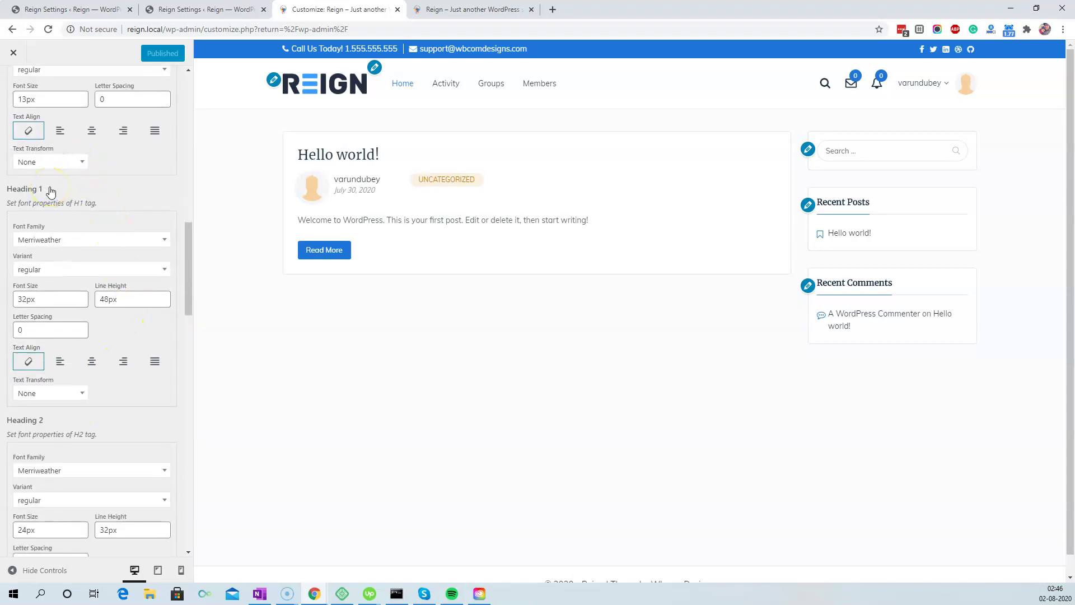
scroll(72, 473, down, 7)
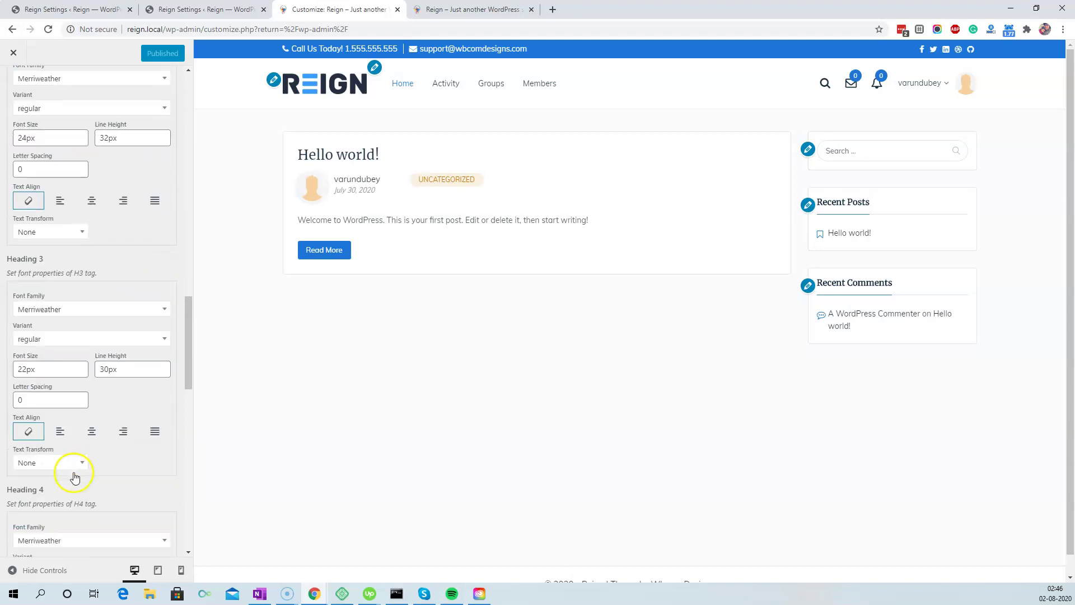
scroll(73, 476, down, 4)
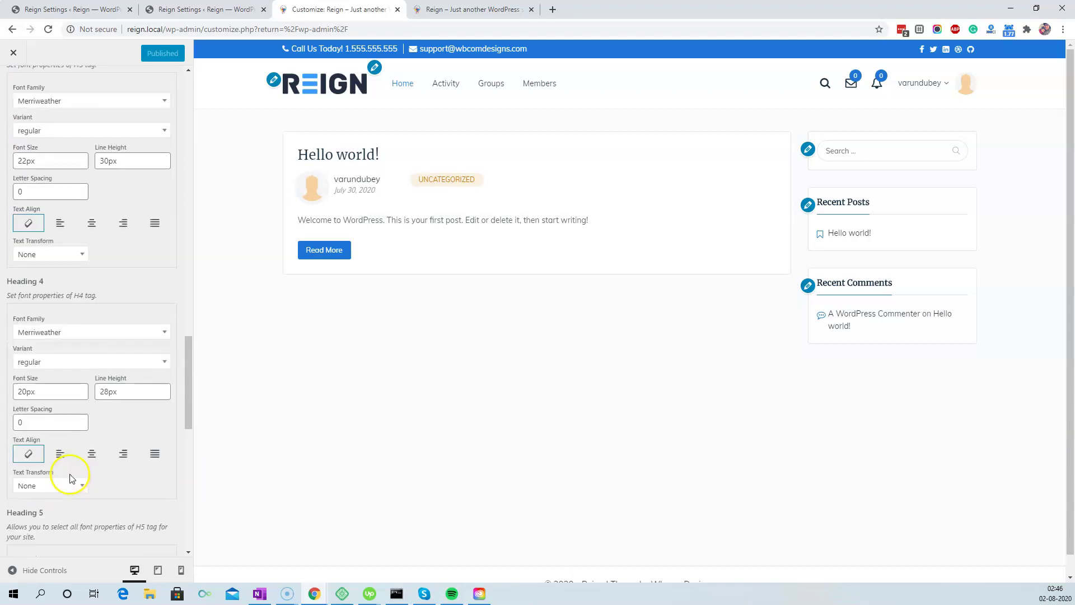
scroll(70, 478, down, 8)
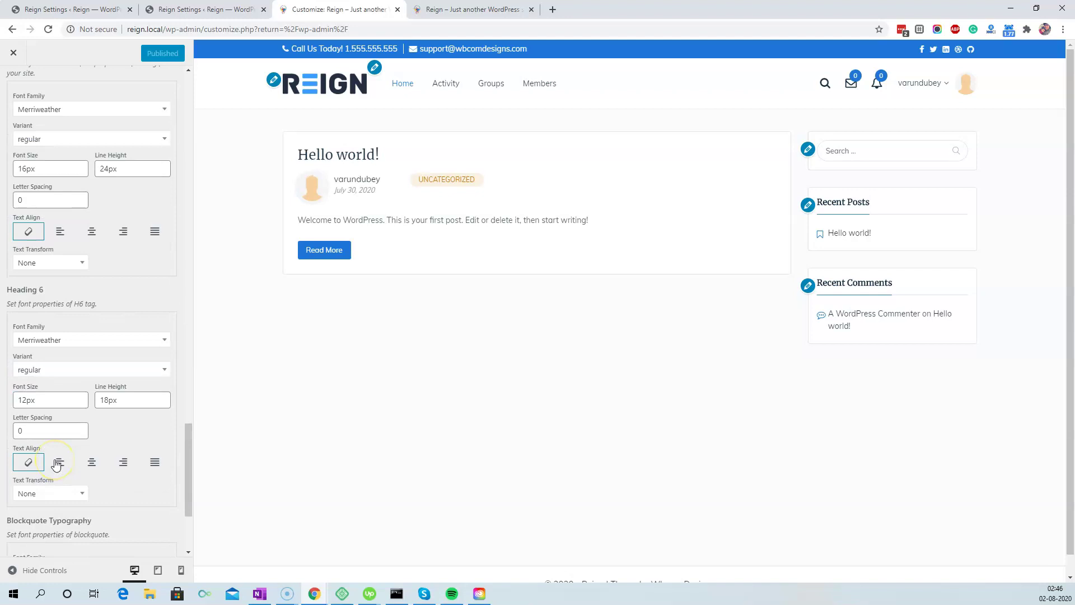
scroll(56, 463, down, 3)
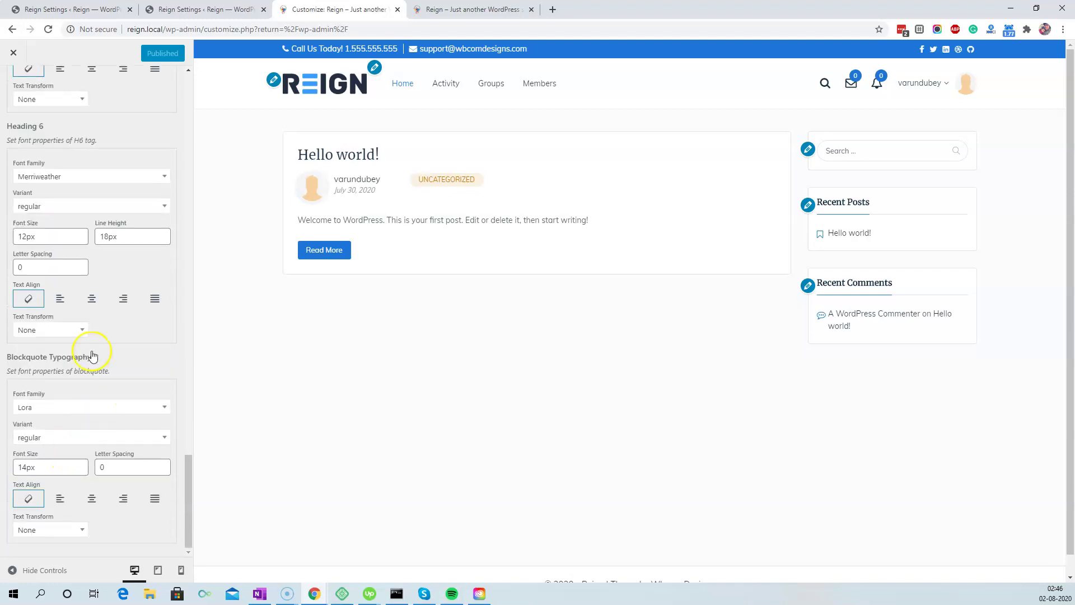
scroll(89, 369, up, 15)
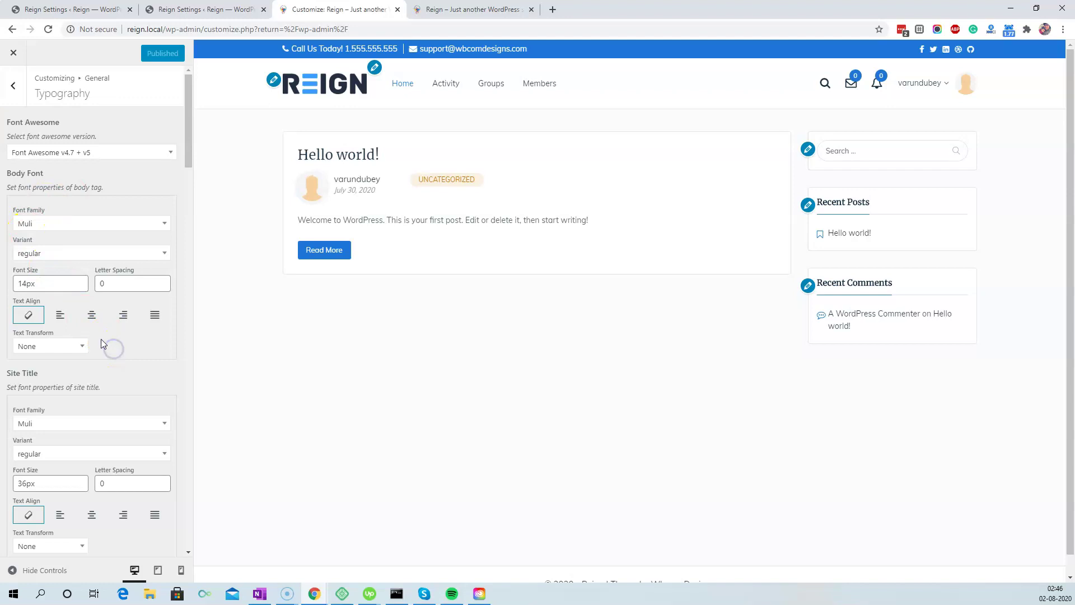
- Browse the font families available for the body font, including the CSS defaults and standard fonts
click(171, 229)
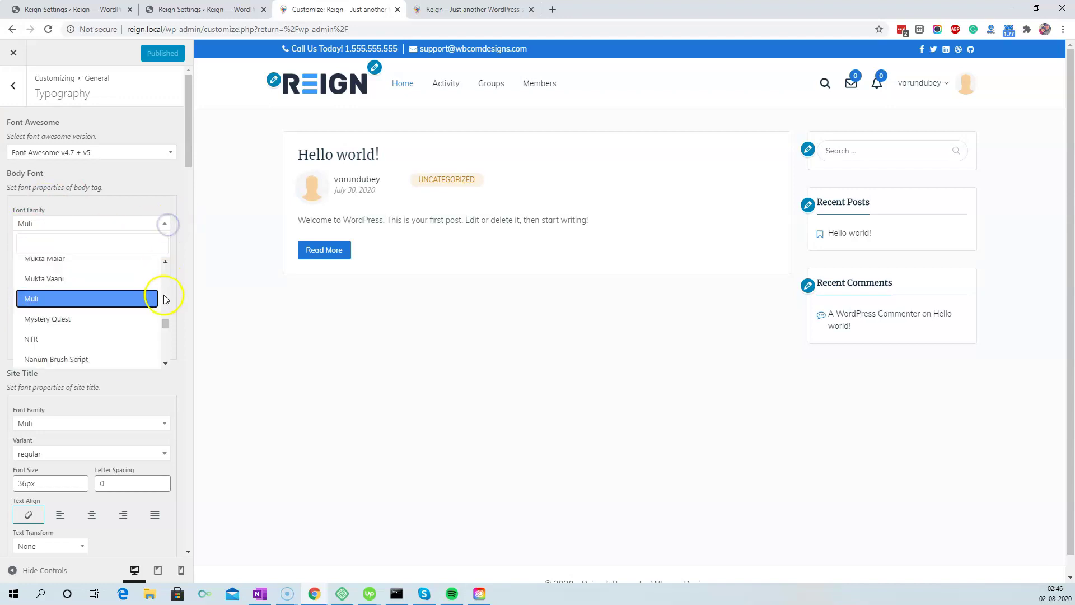
drag(166, 321, 176, 264)
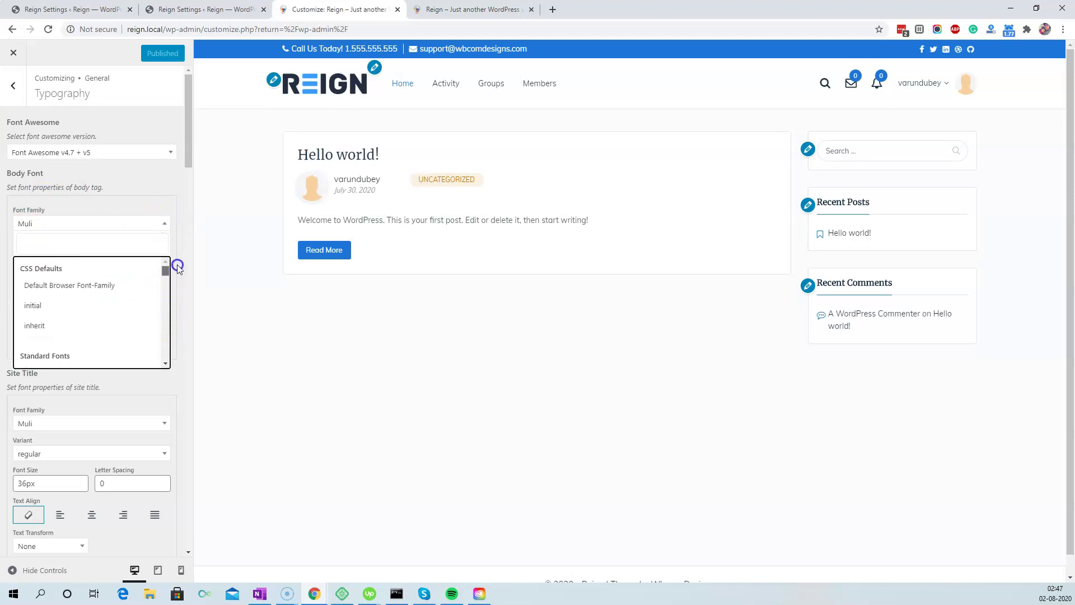